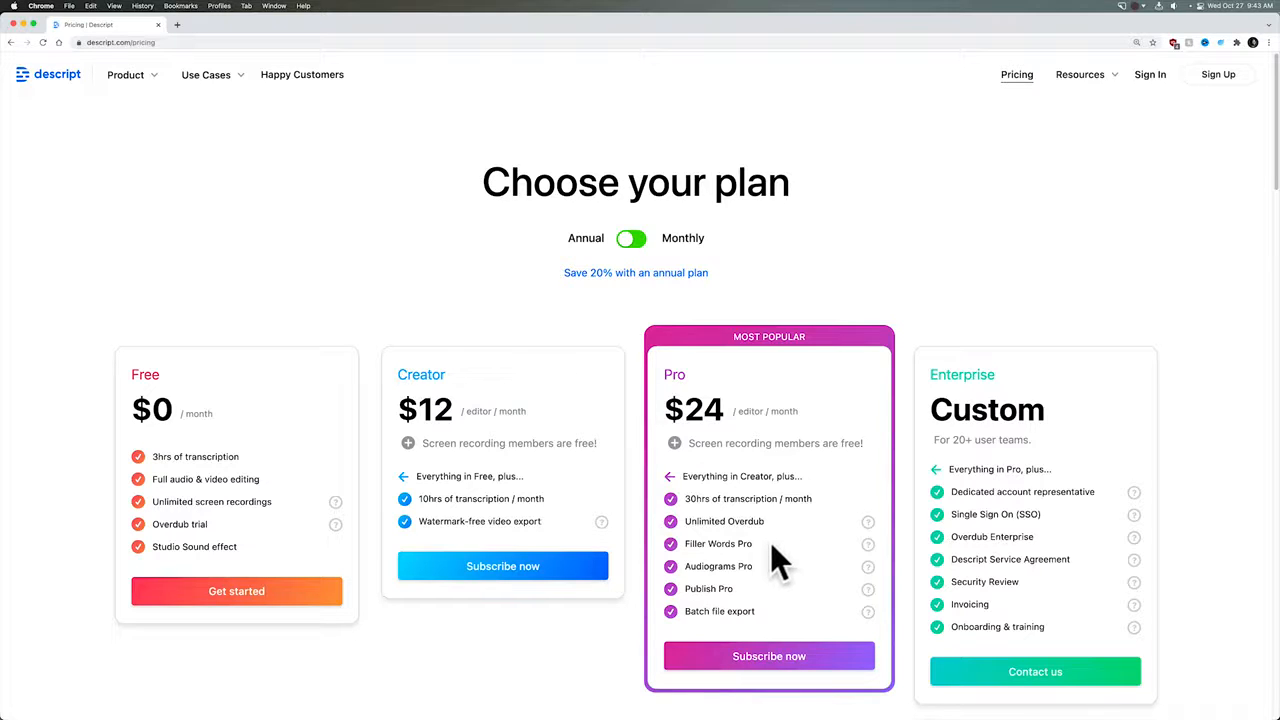
mouse_move(867, 544)
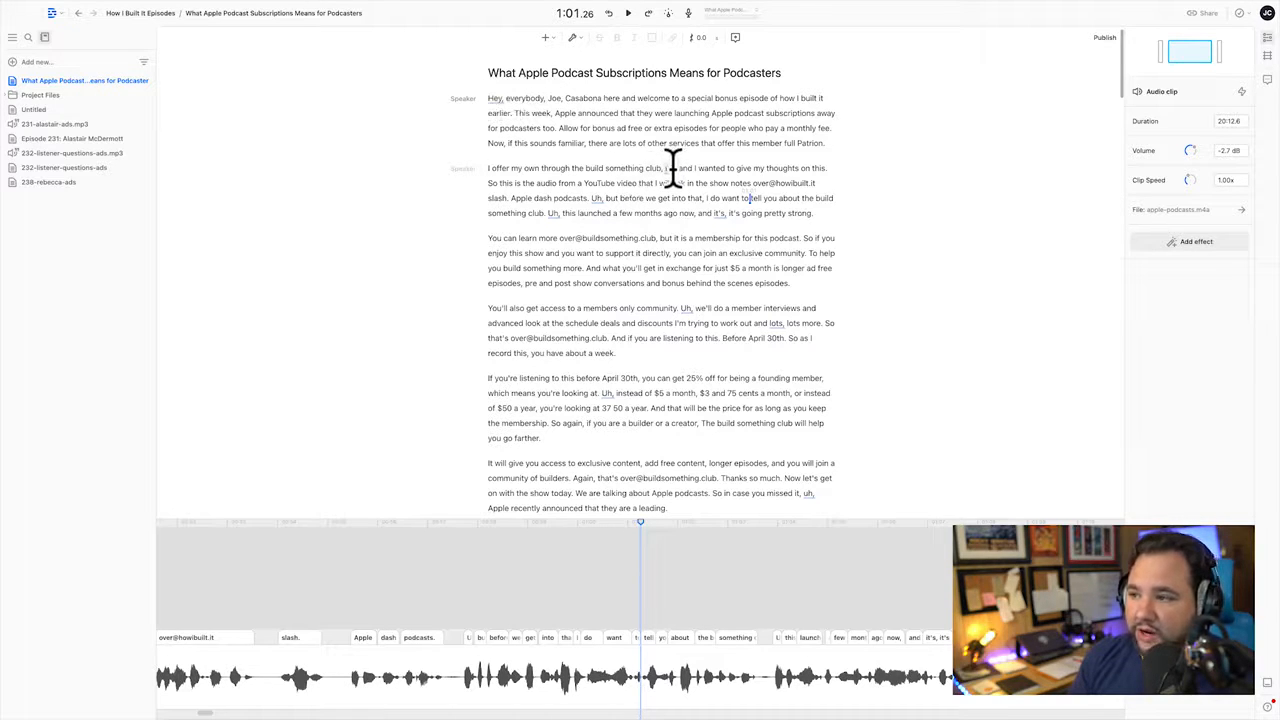
- Run filler word removal on the transcript, look through the matches, and delete the repeated "it's," in the second paragraph
left_click(719, 213)
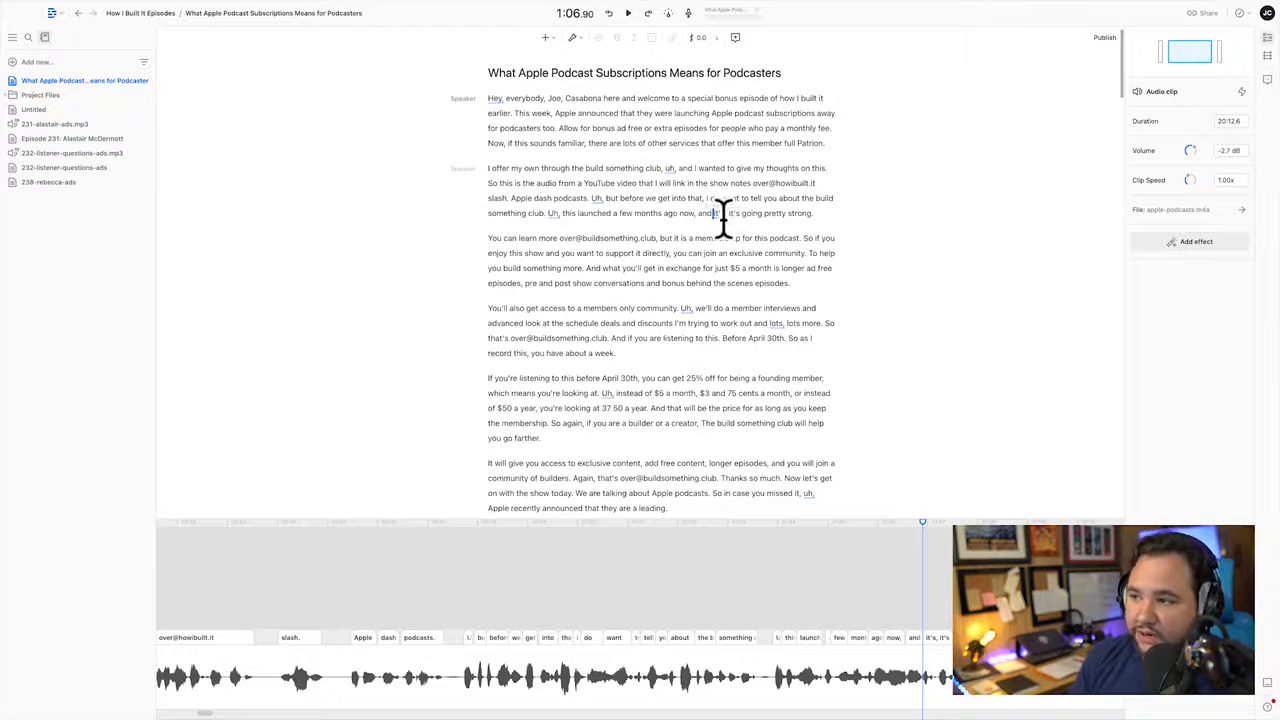
left_click(722, 226)
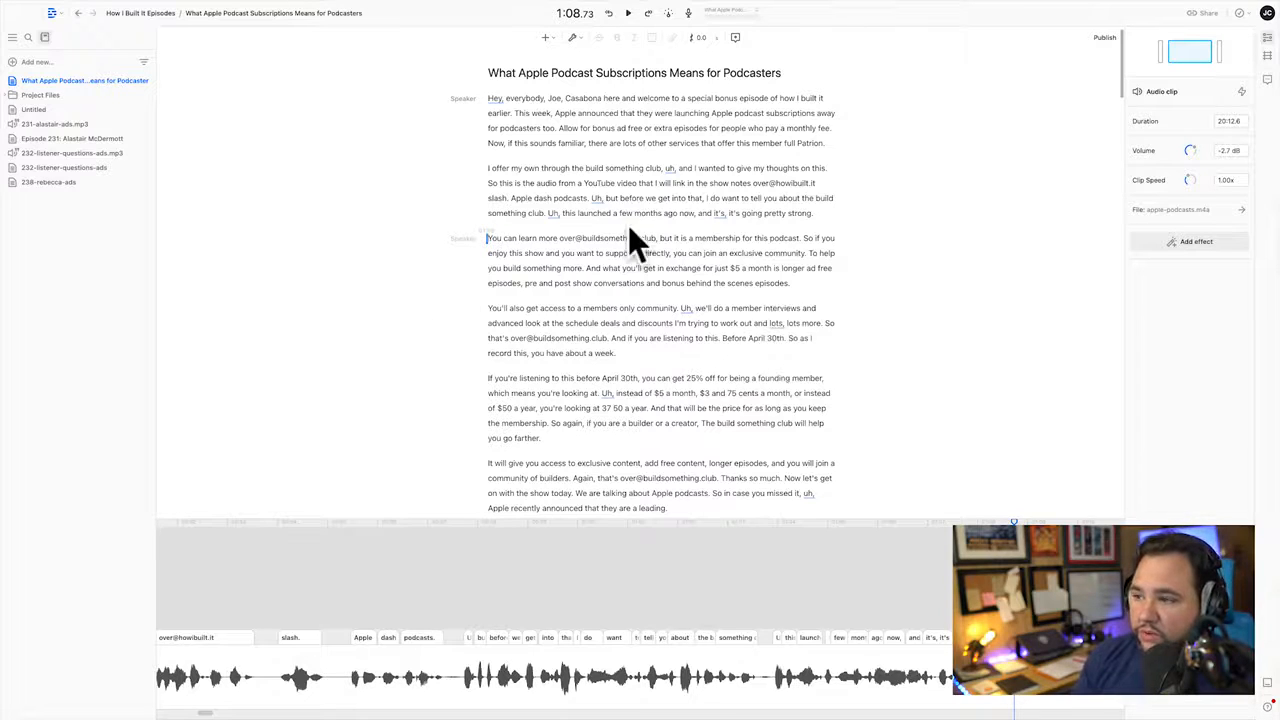
left_click(721, 212)
right_click(721, 213)
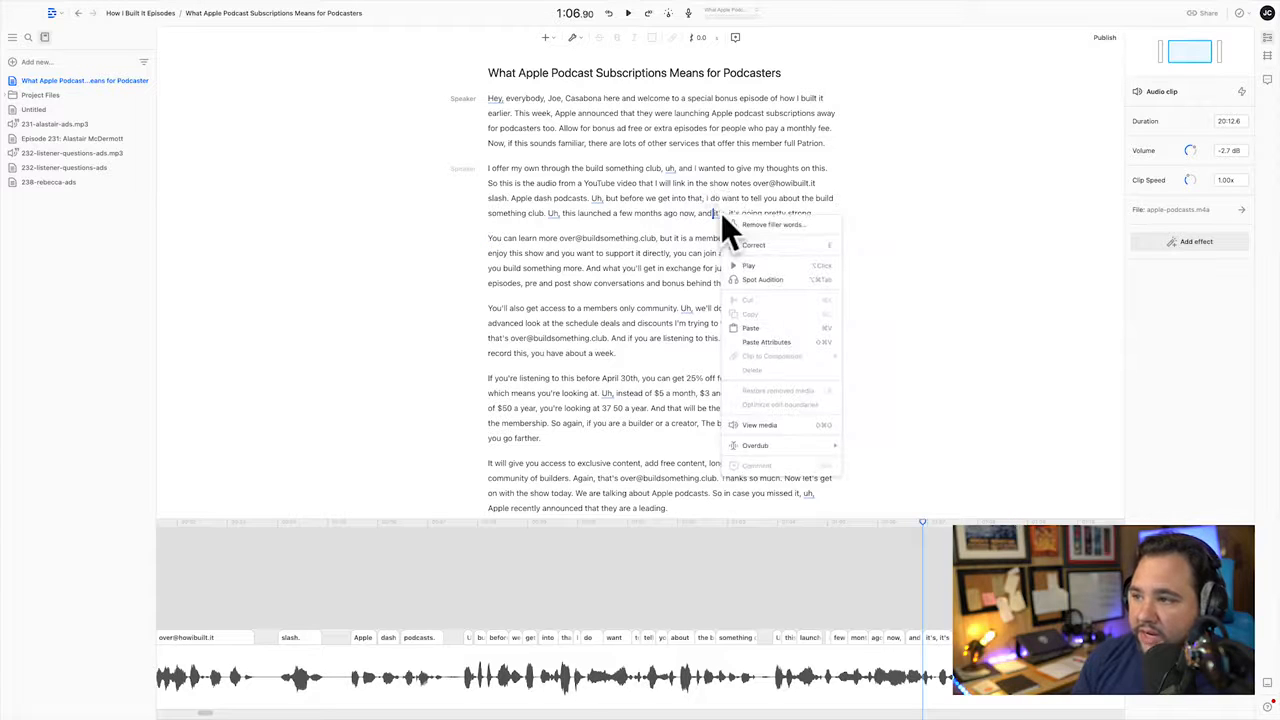
left_click(750, 225)
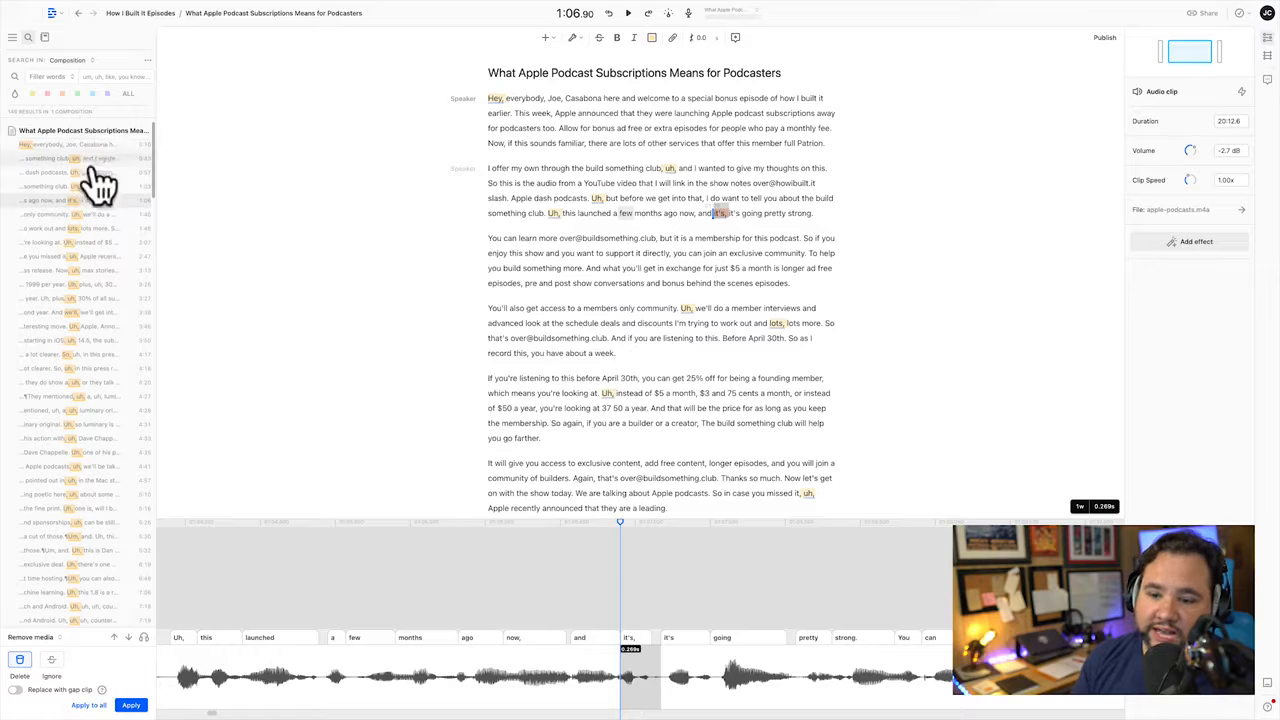
scroll(102, 366, "down", 5)
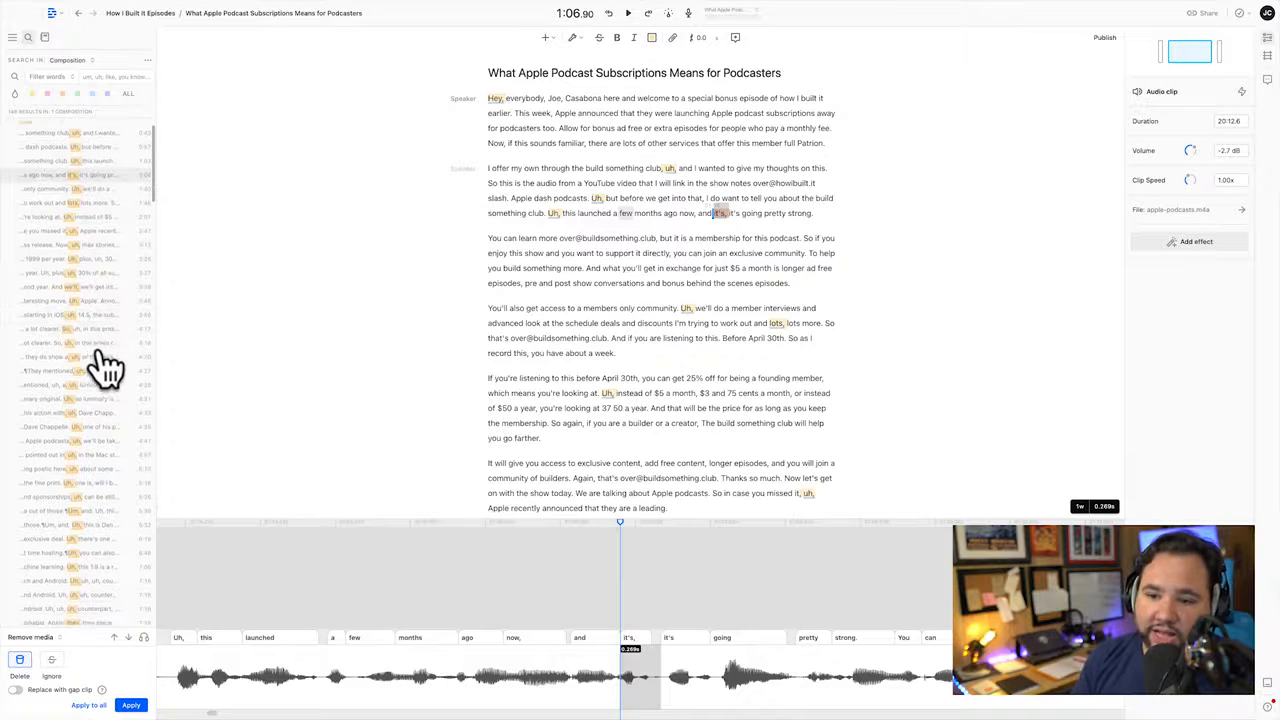
scroll(102, 366, "down", 10)
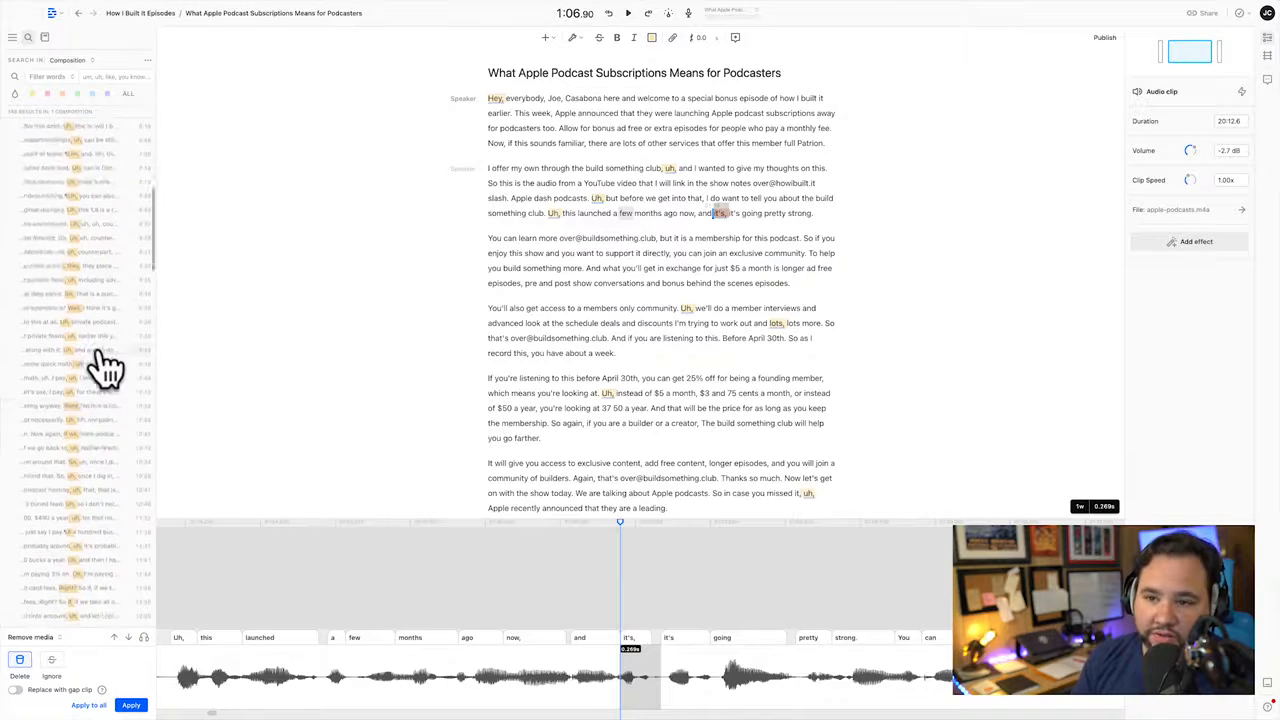
scroll(98, 366, "down", 5)
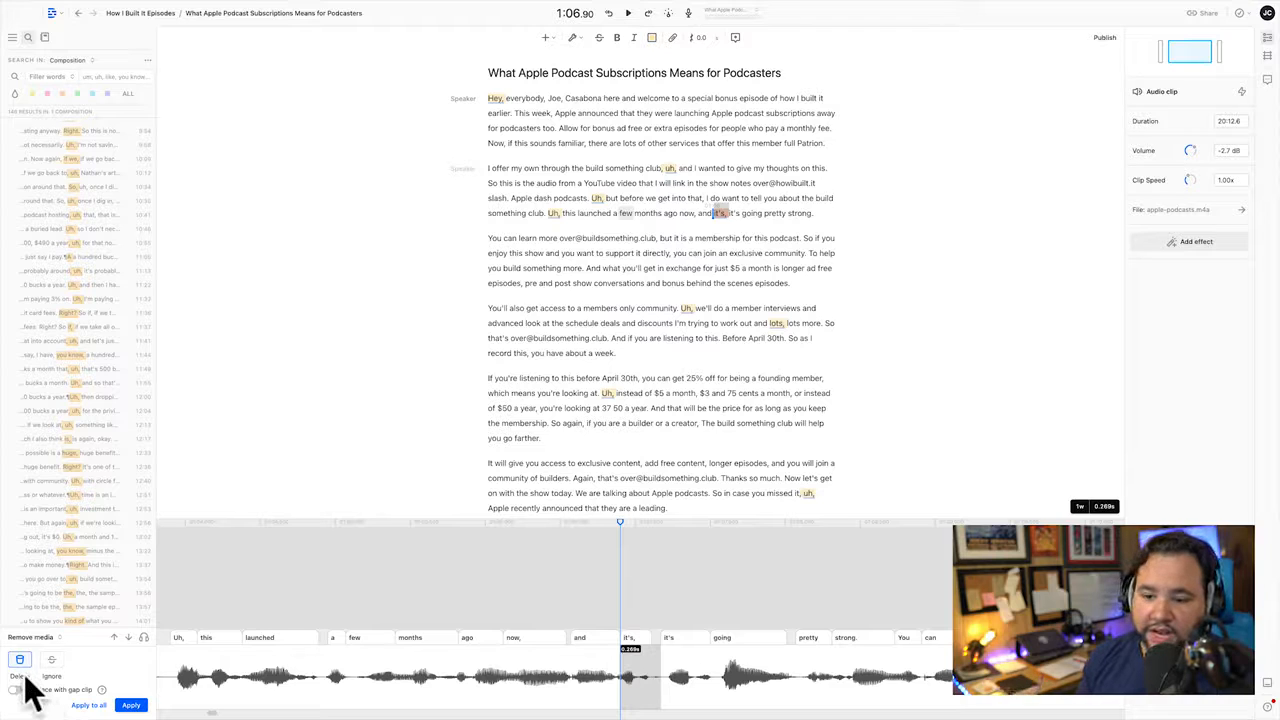
left_click(131, 705)
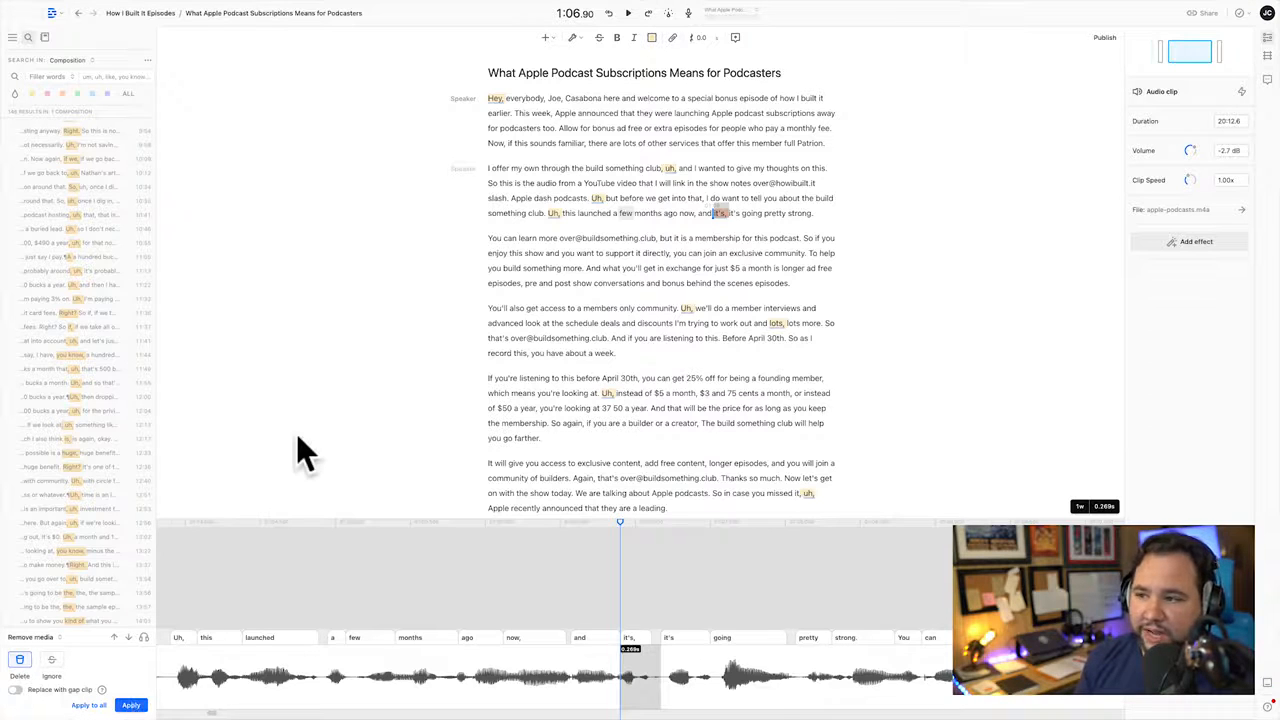
- Listen to the second paragraph's passages containing "uh," and delete all remaining filler words from the composition
left_click(487, 97)
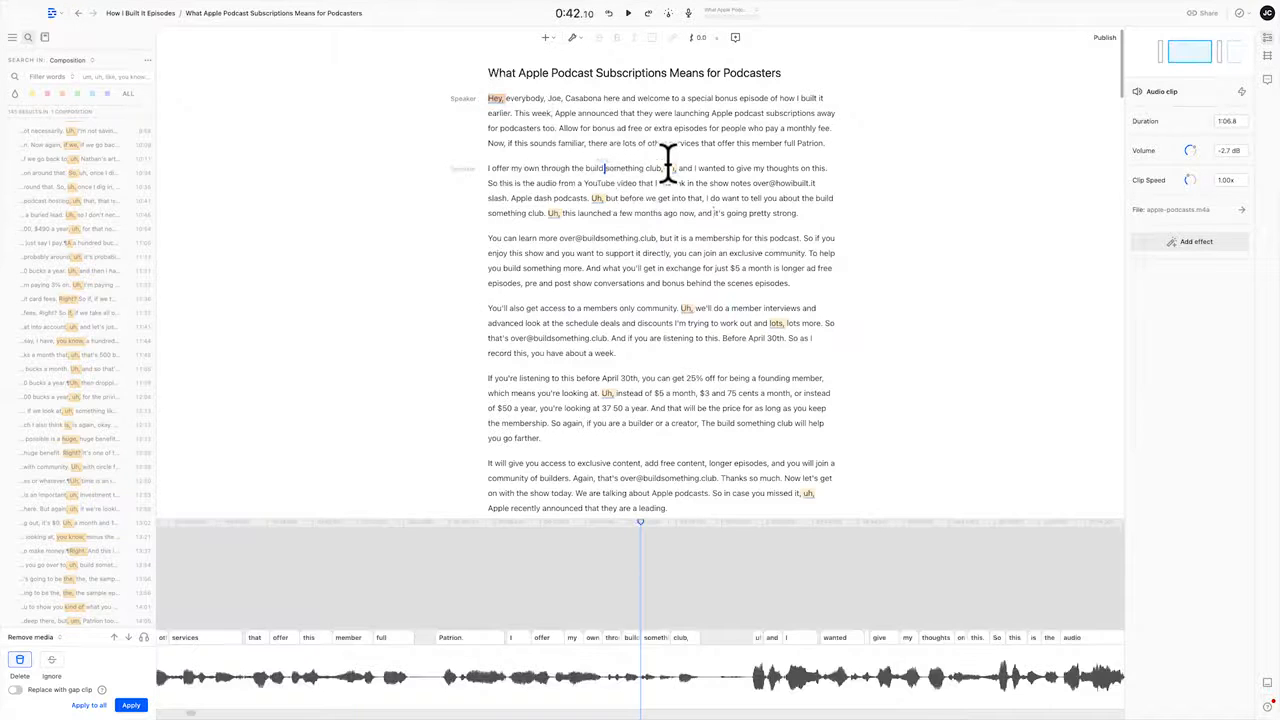
key("space")
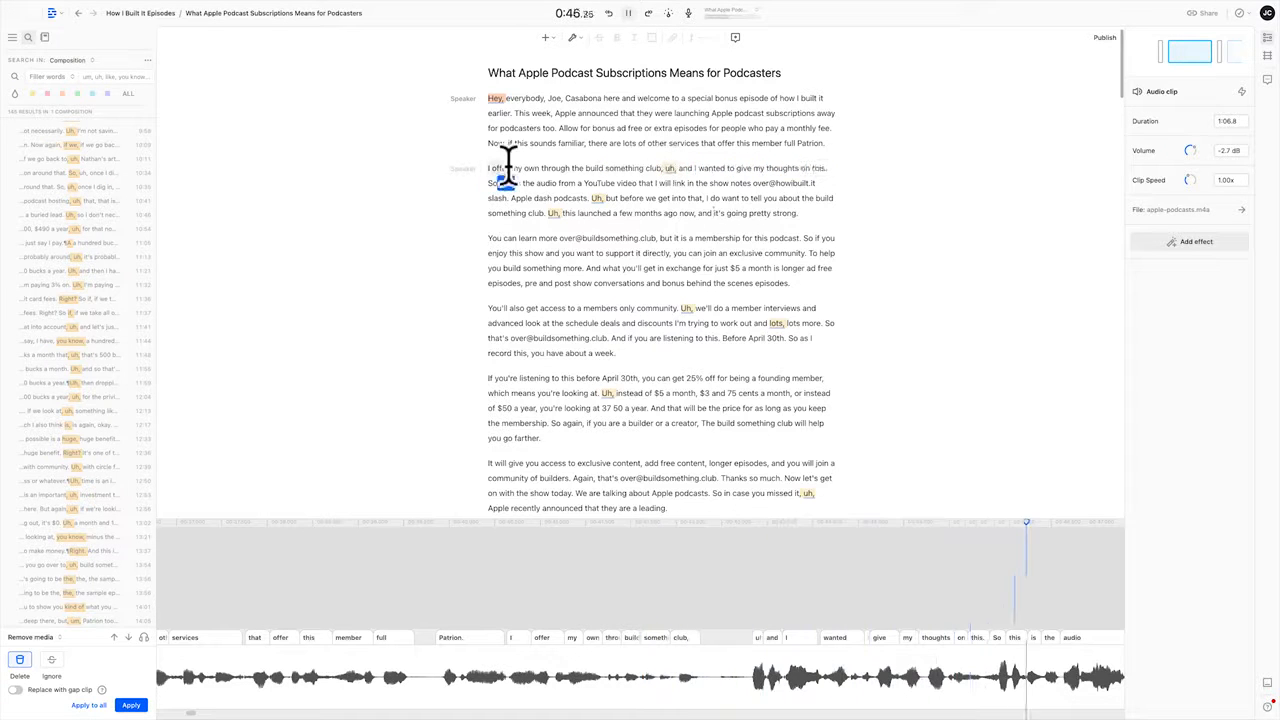
key("space")
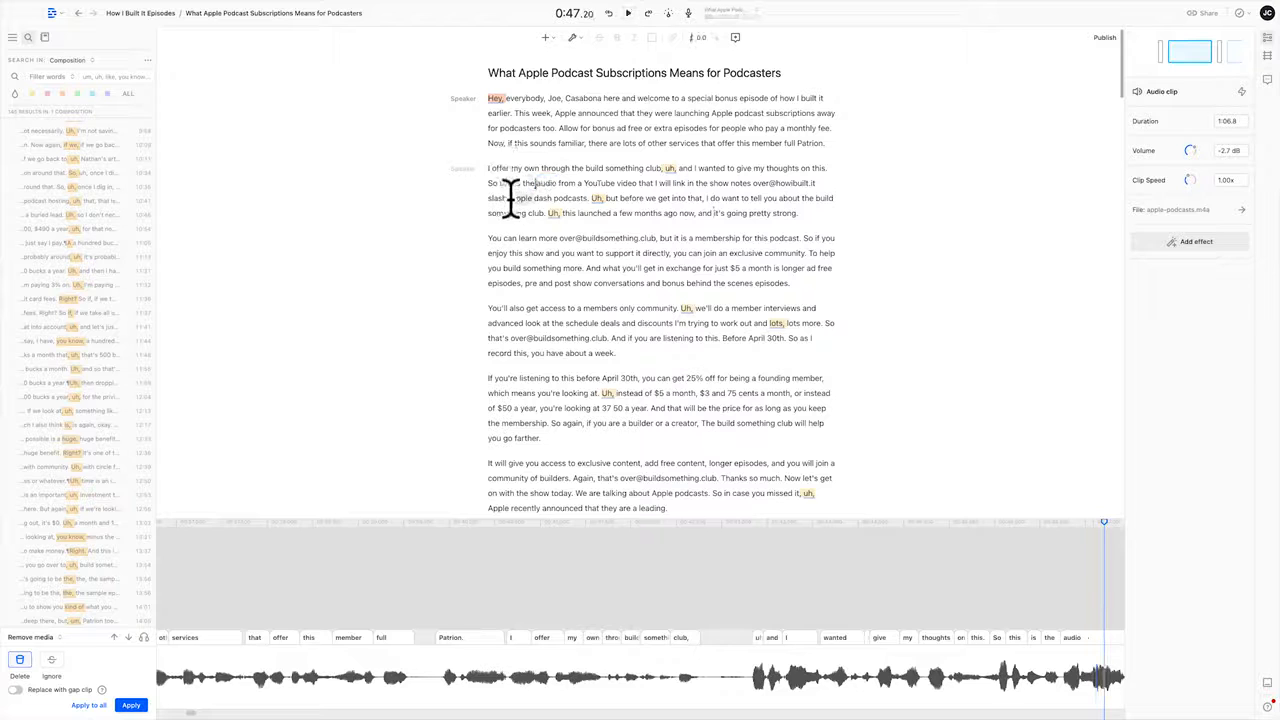
left_click(518, 198)
key("space")
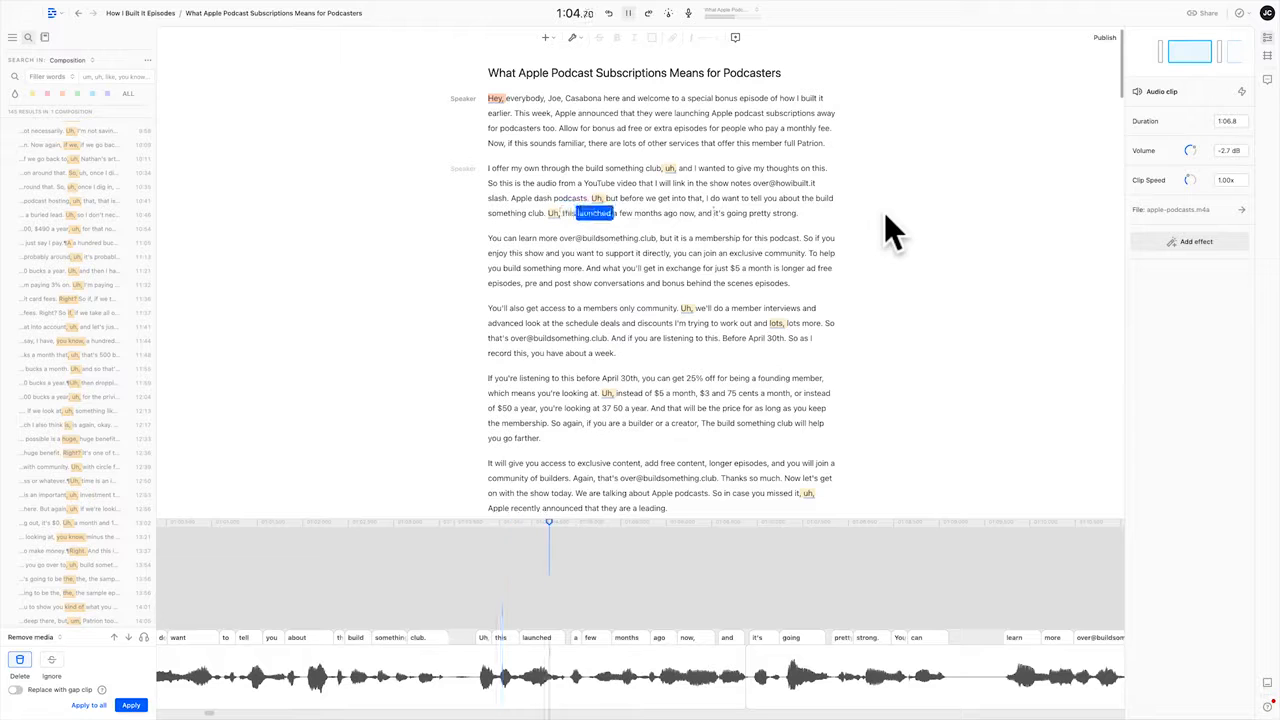
key("space")
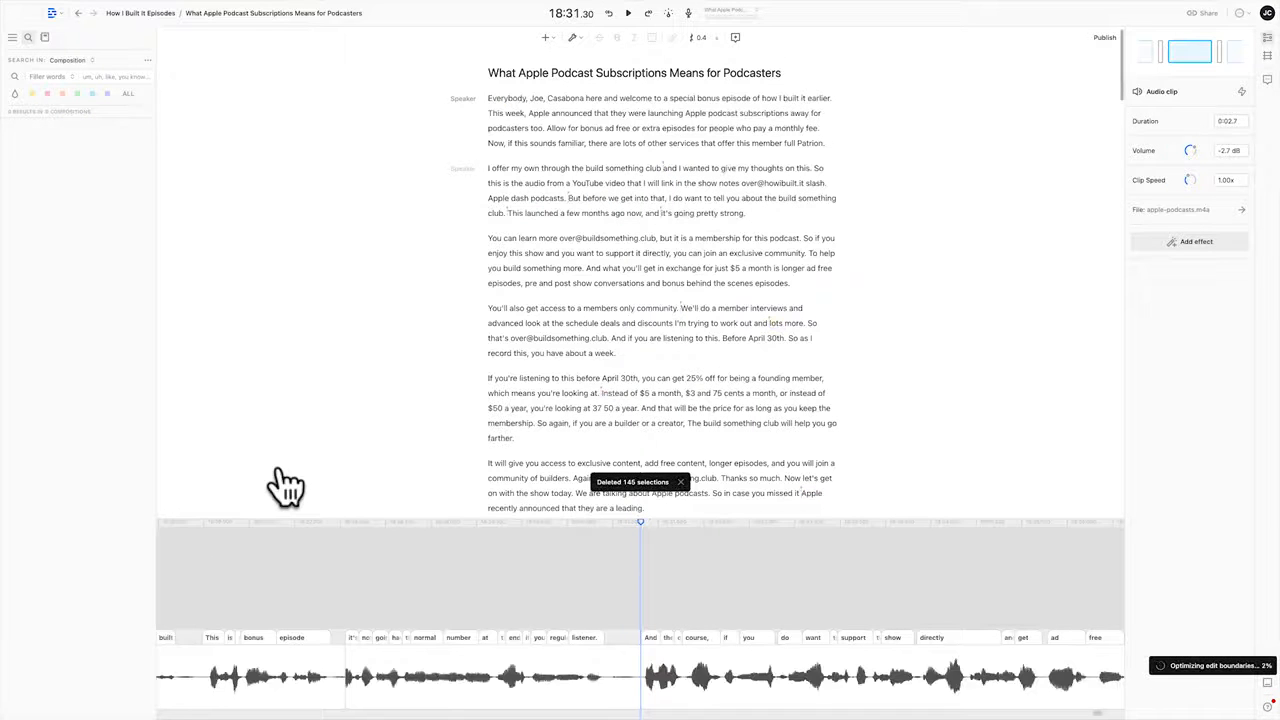
- Play the edited opening sentence and the cut after "build something club" to check how the audio sounds
left_click(487, 98)
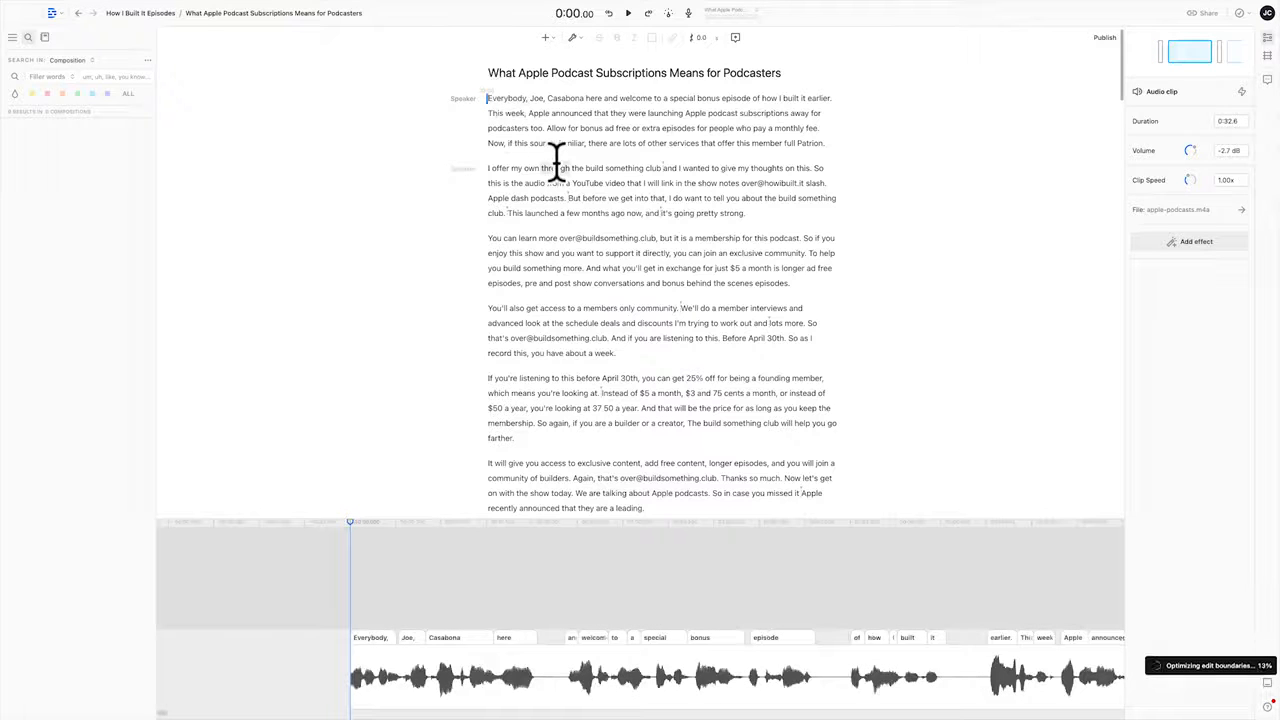
key("space")
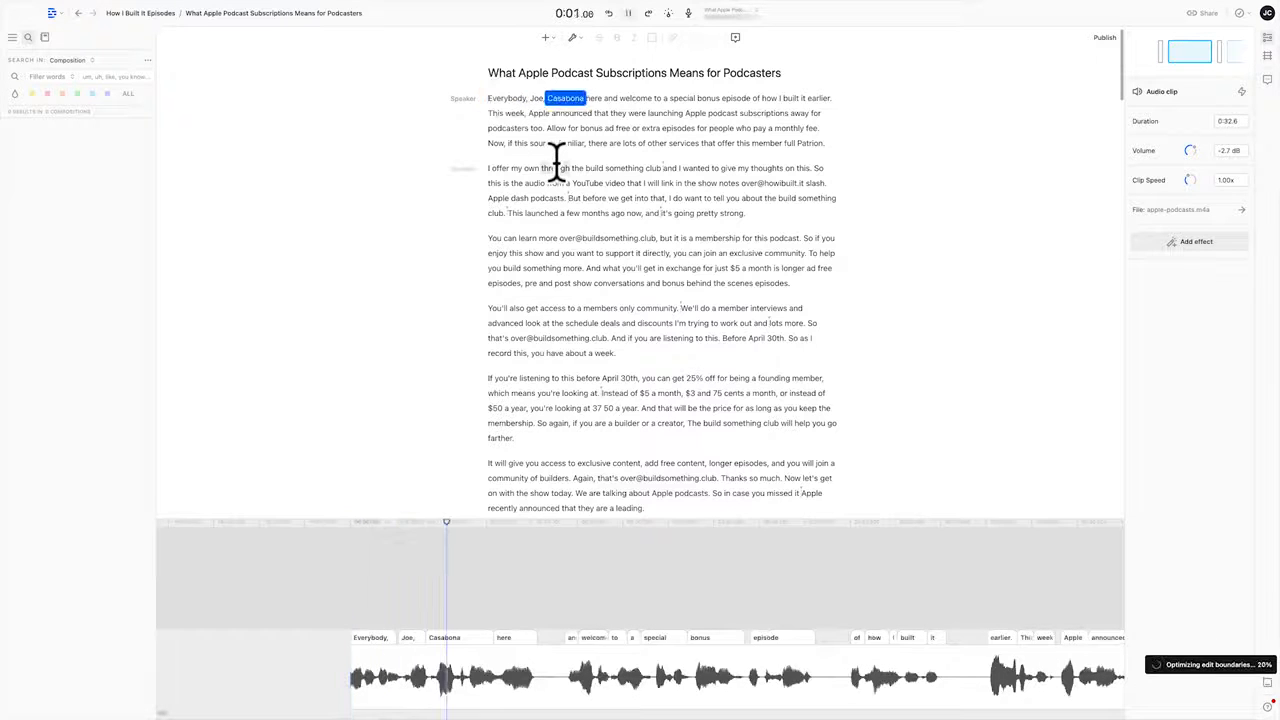
key("space")
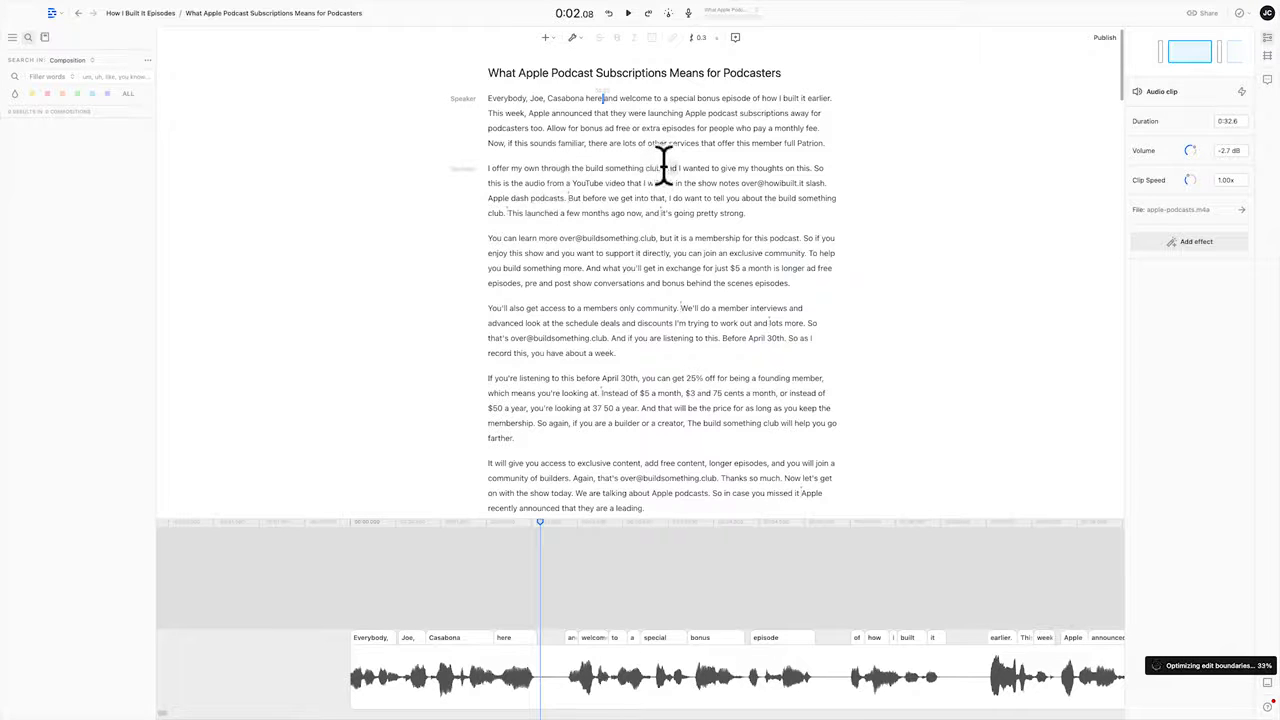
left_click(594, 168)
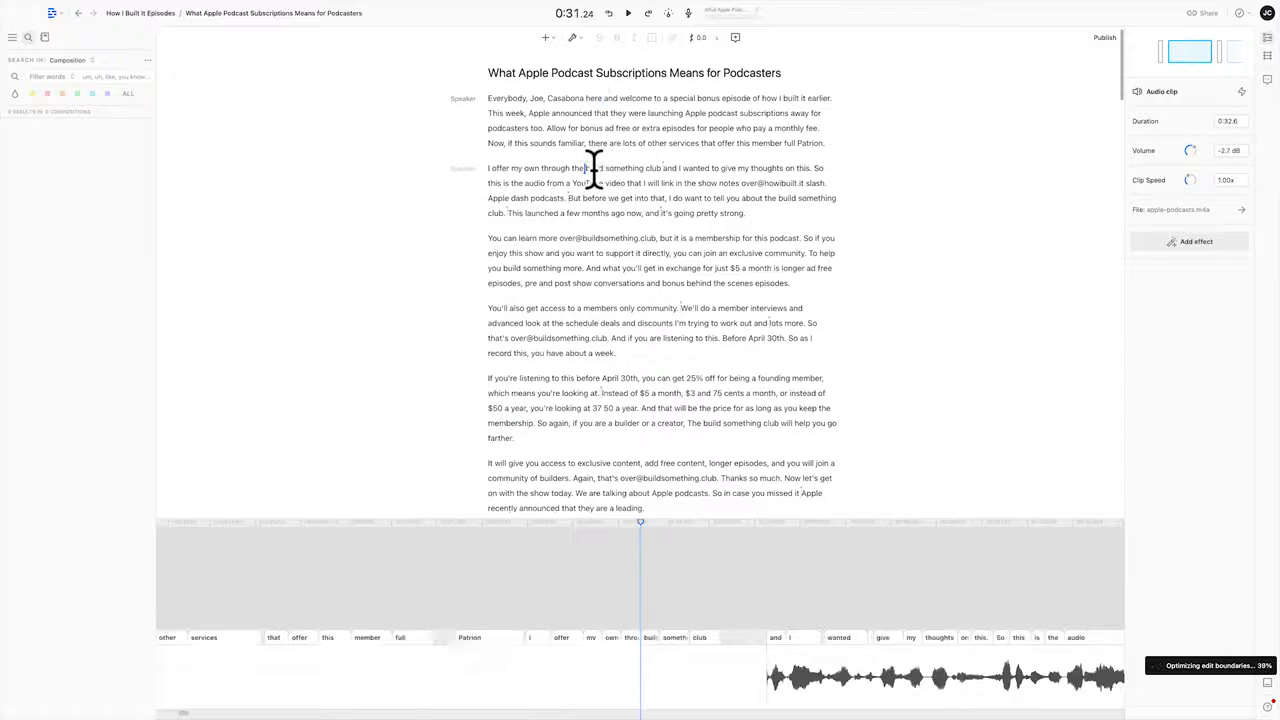
key("space")
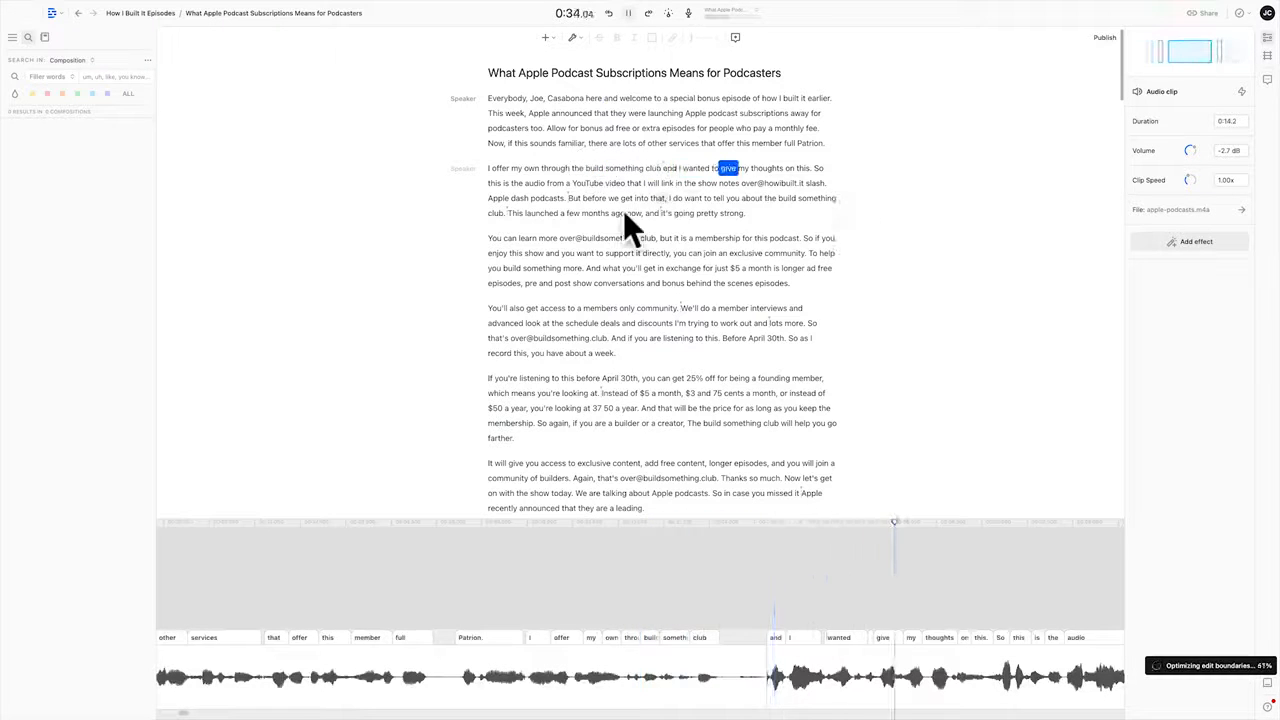
- Listen to the second paragraph's cuts before "But before we get into that" and in "This launched a few months ago"
left_click(517, 197)
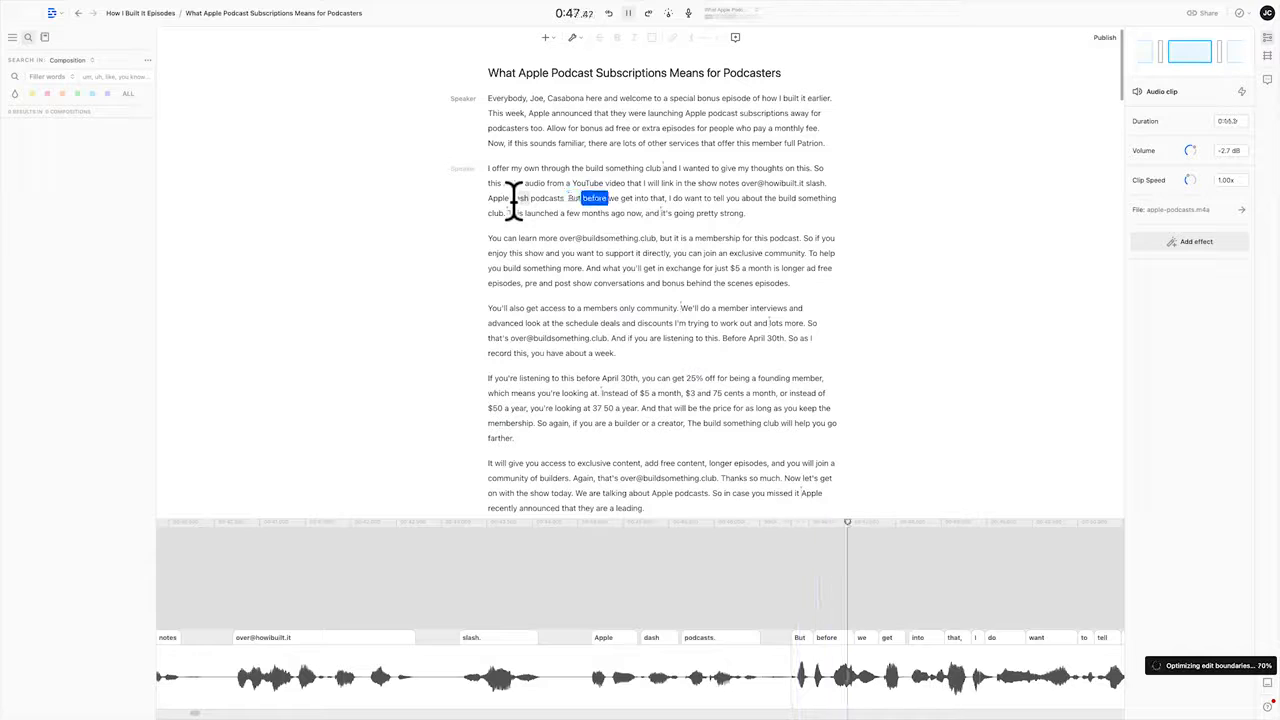
key("space")
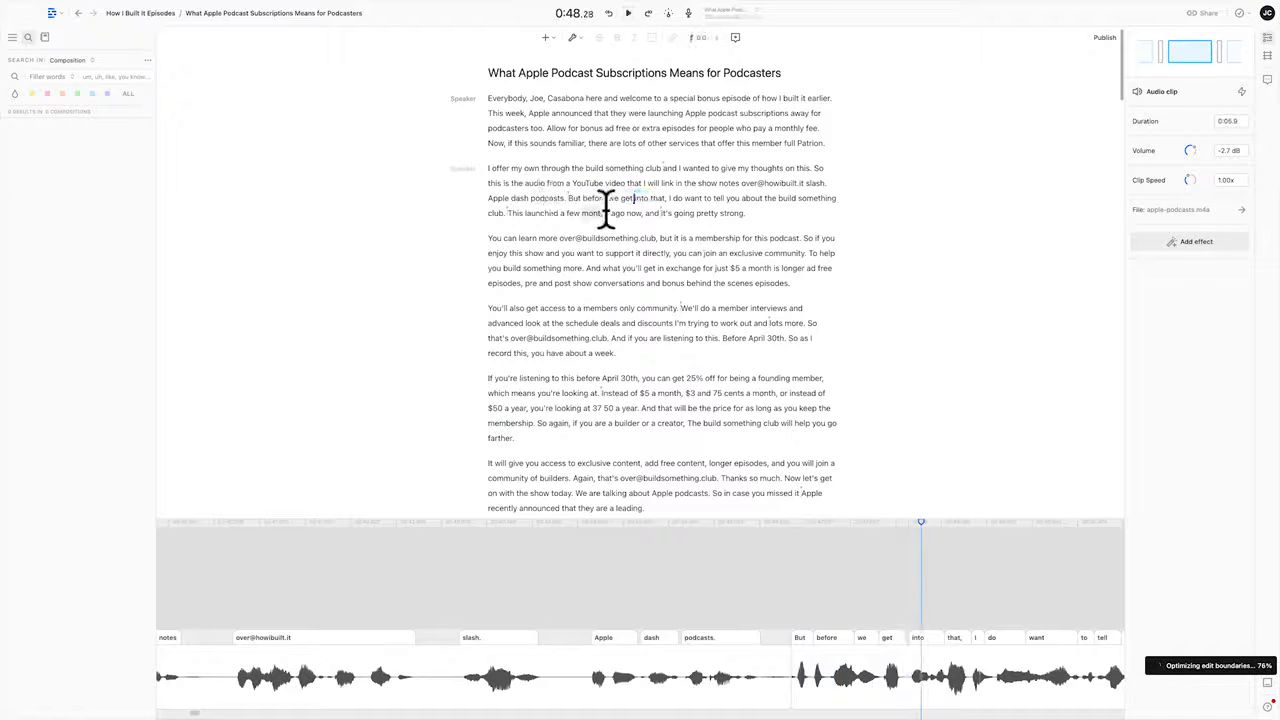
left_click(604, 210)
key("space")
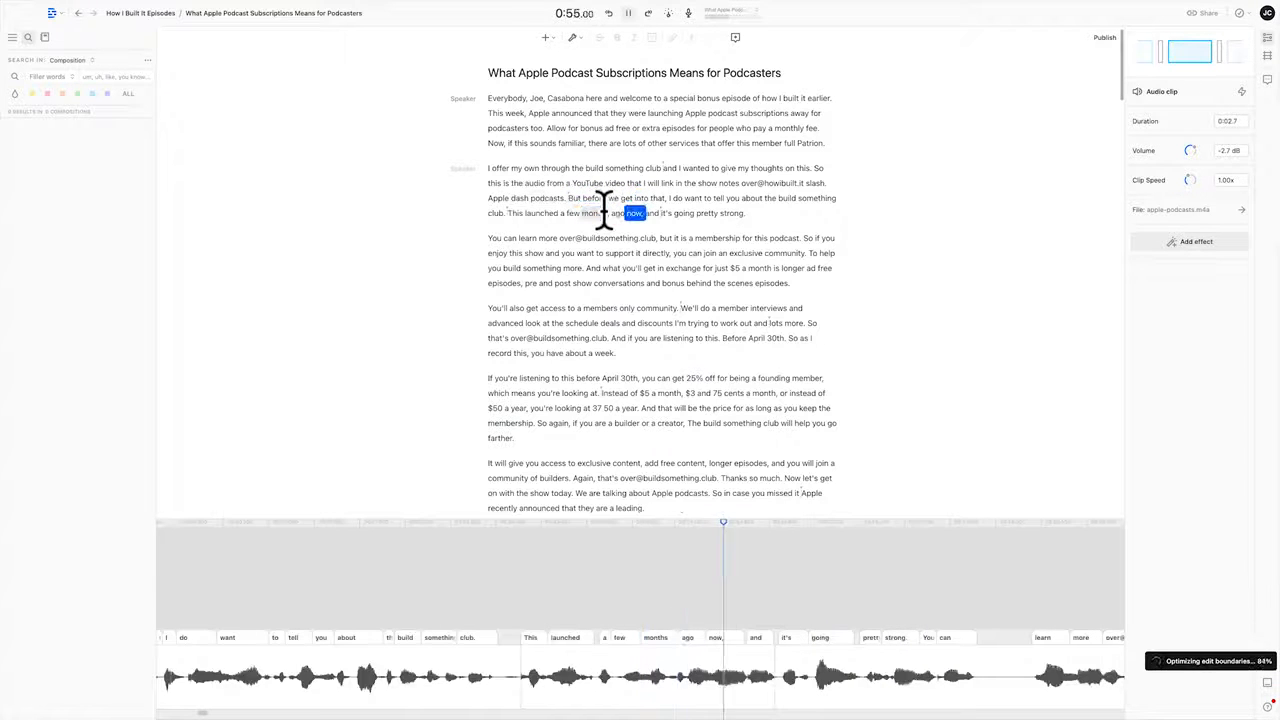
key("space")
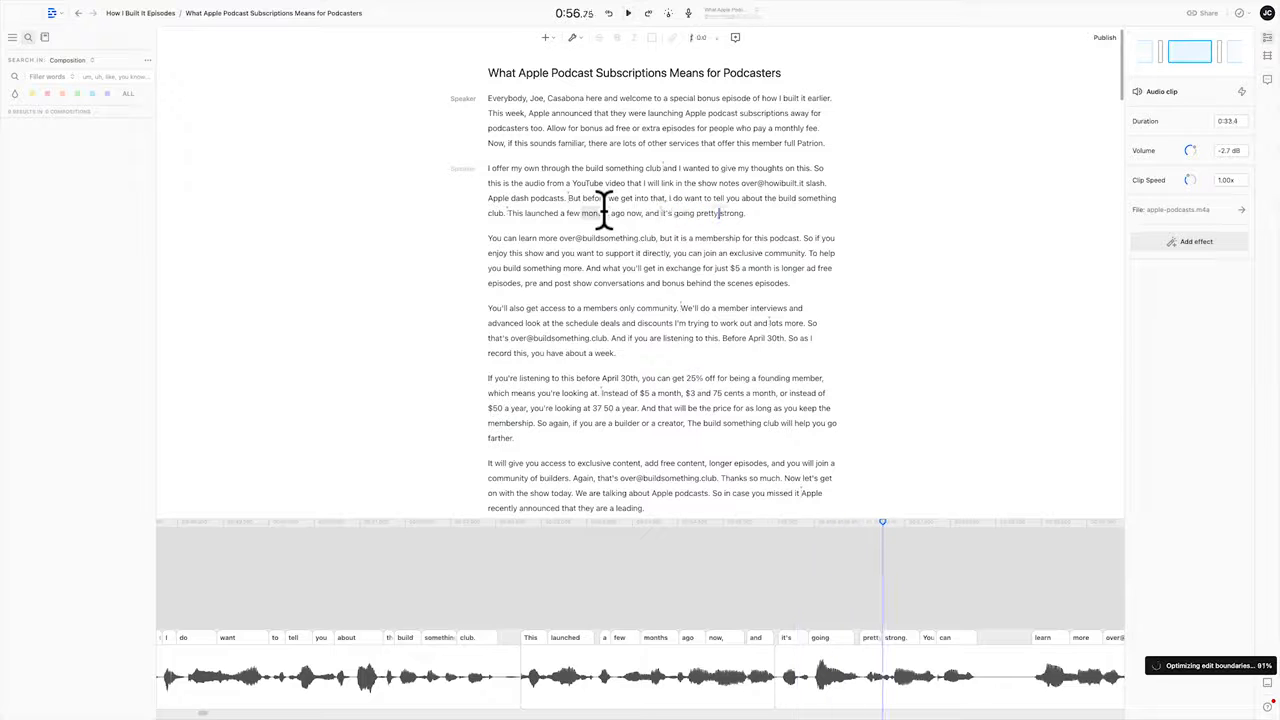
- Play the show-notes paragraph near the end of the transcript to check its filler word cuts
left_click(604, 210)
key("space")
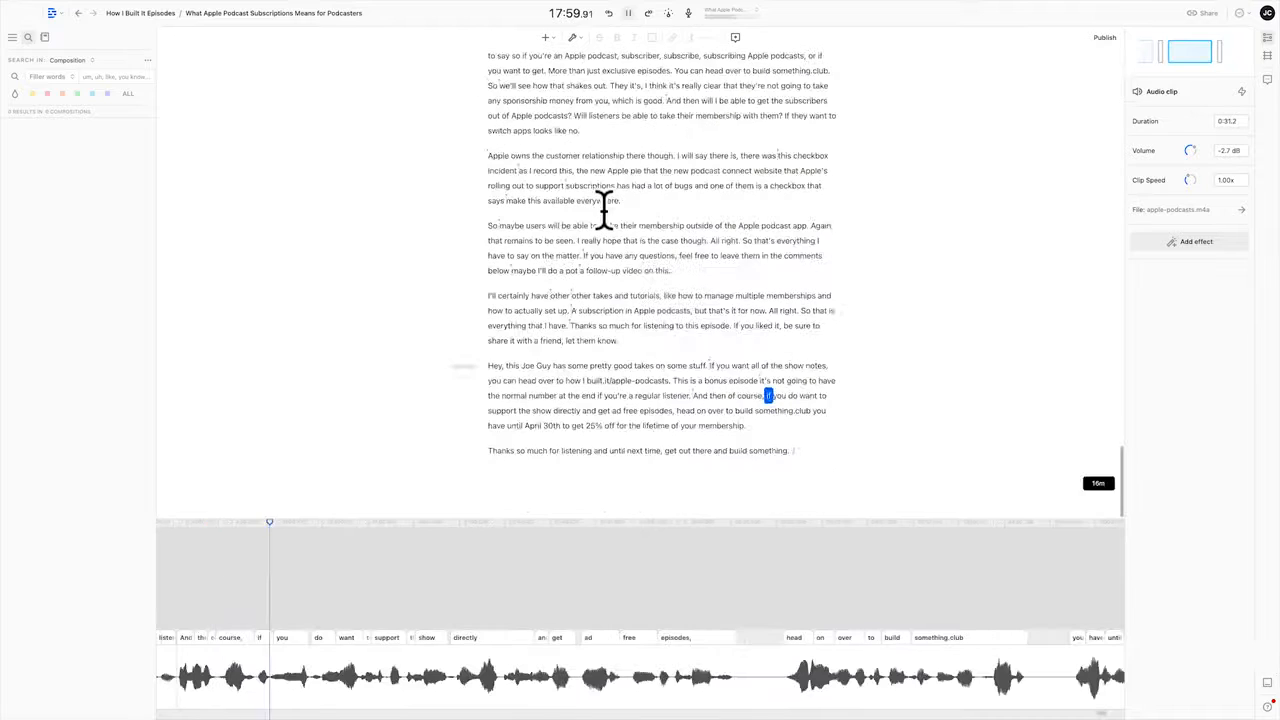
key("space")
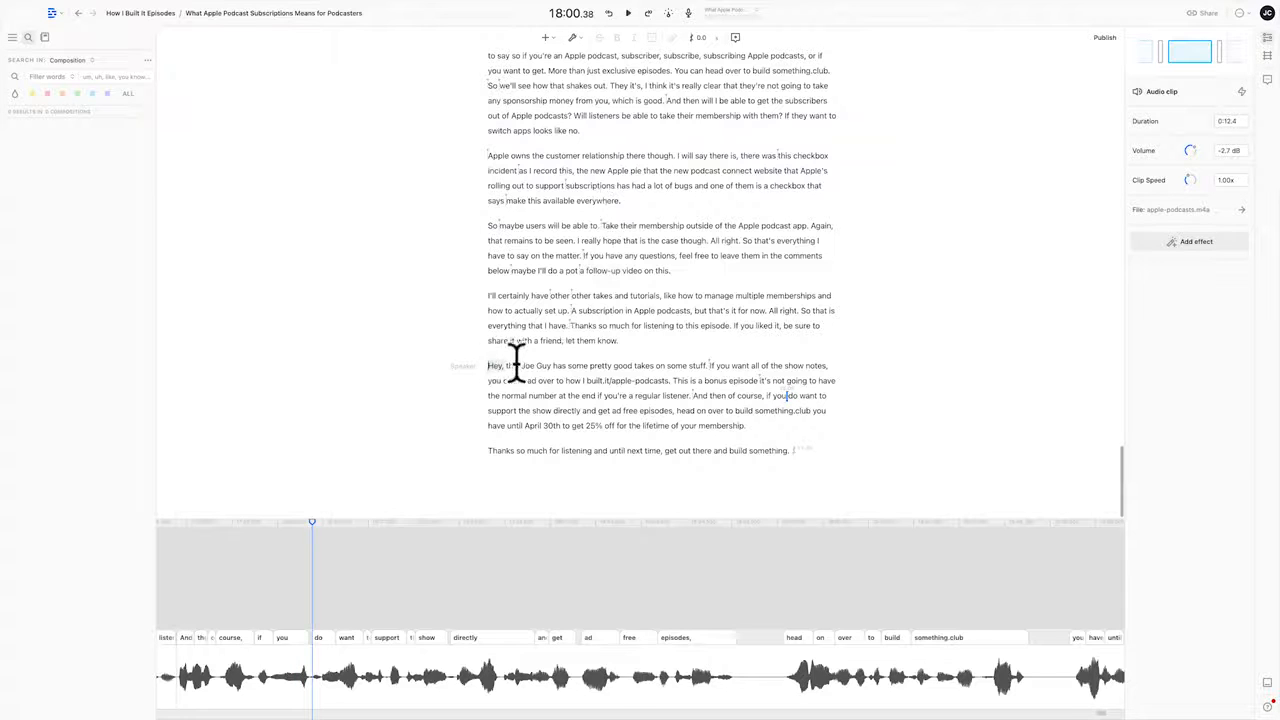
left_click(492, 363)
key("space")
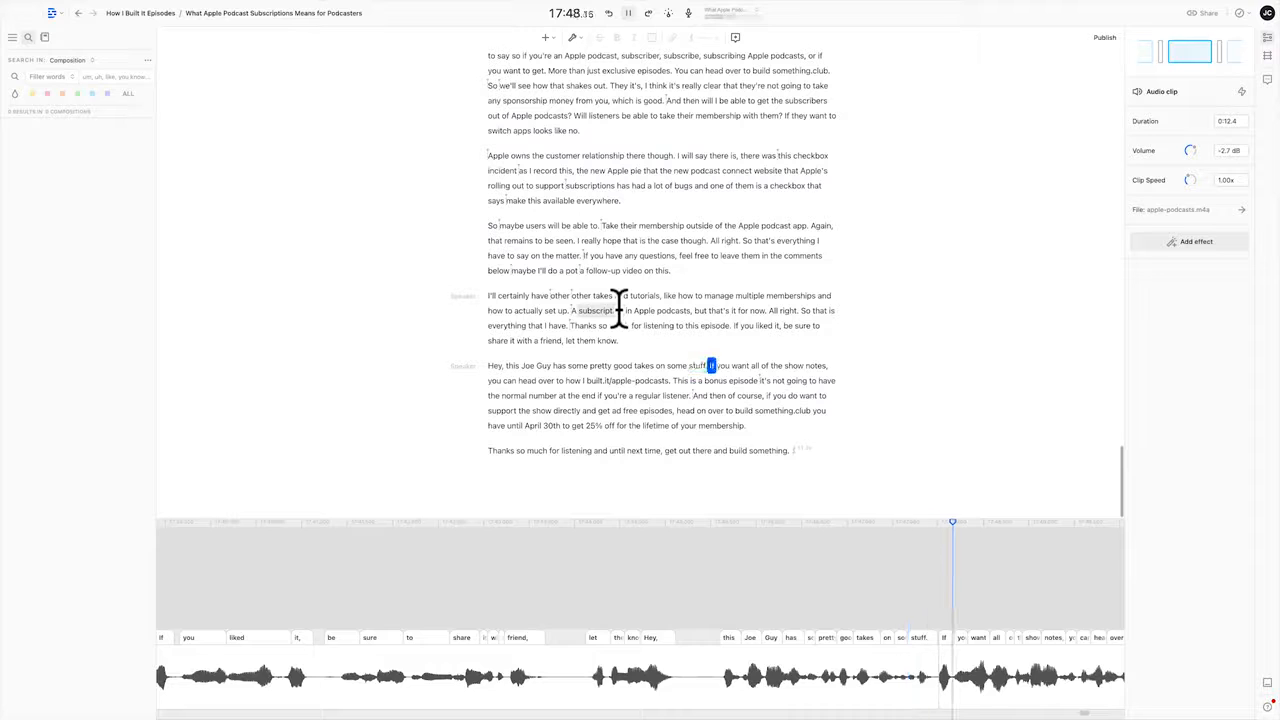
key("space")
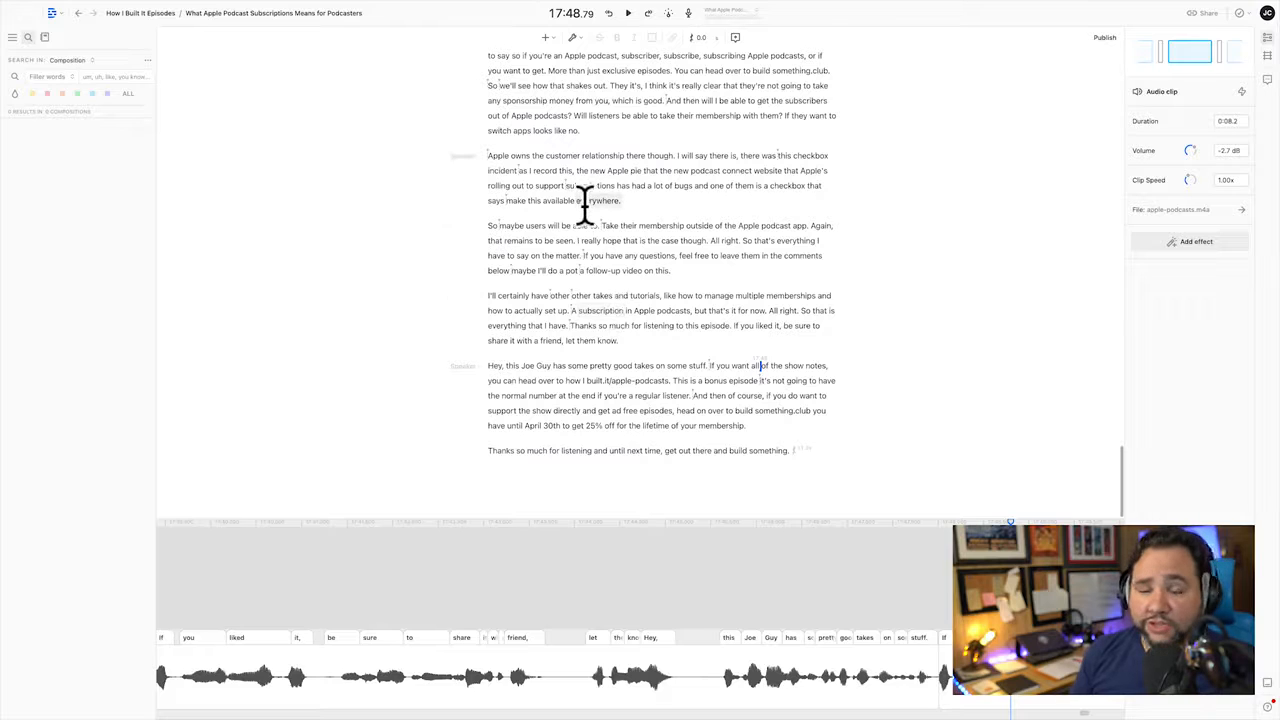
- Listen to the cuts from "switch apps looks like no" and from the start of the "So maybe users" paragraph
left_click(530, 130)
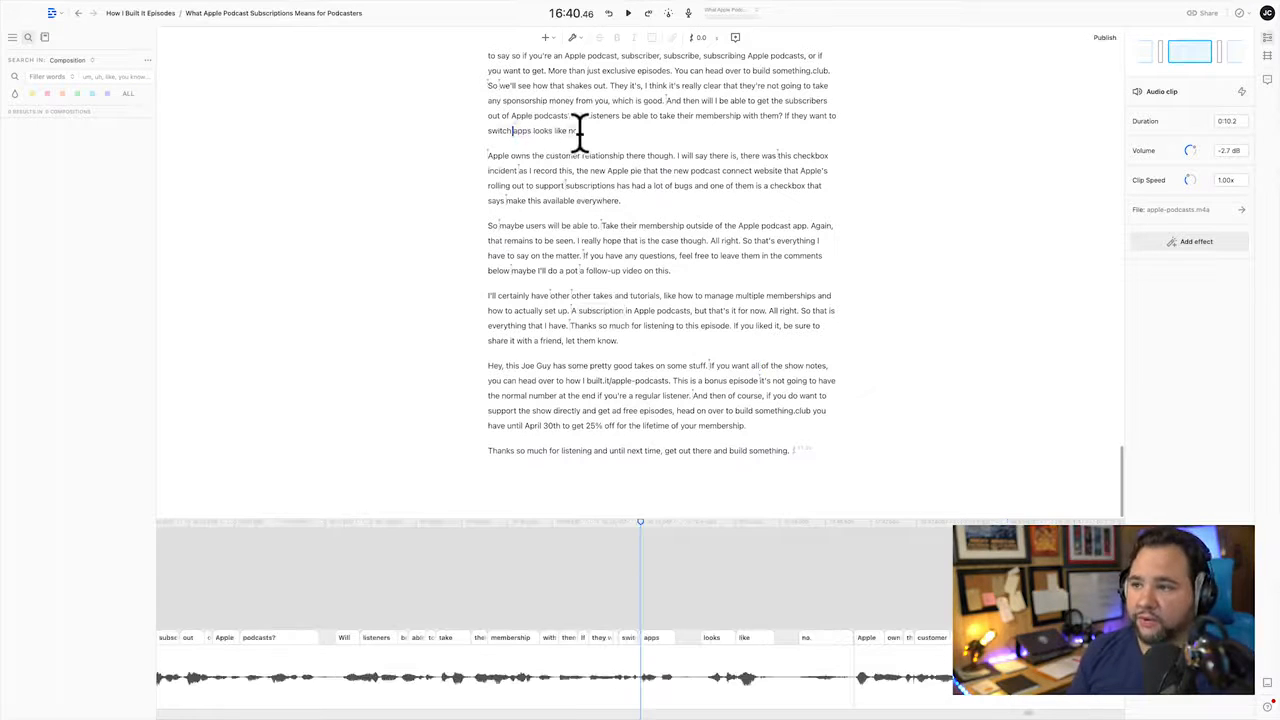
key("space")
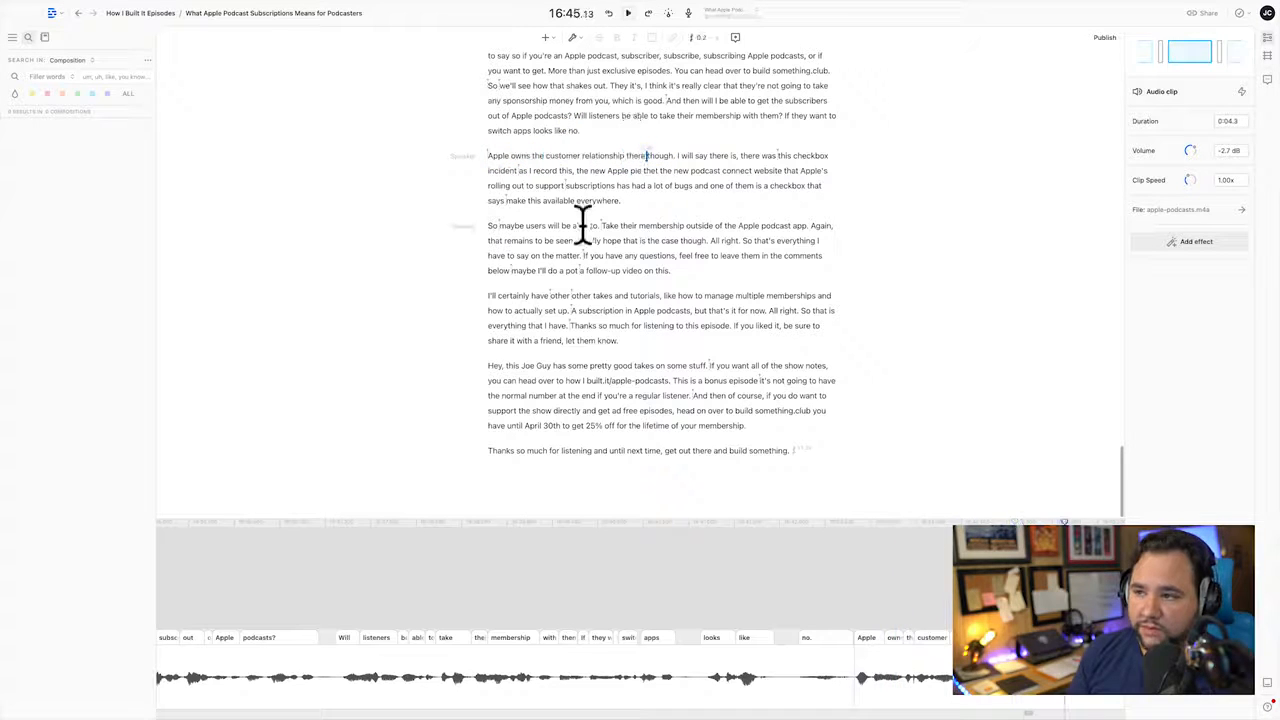
left_click(490, 225)
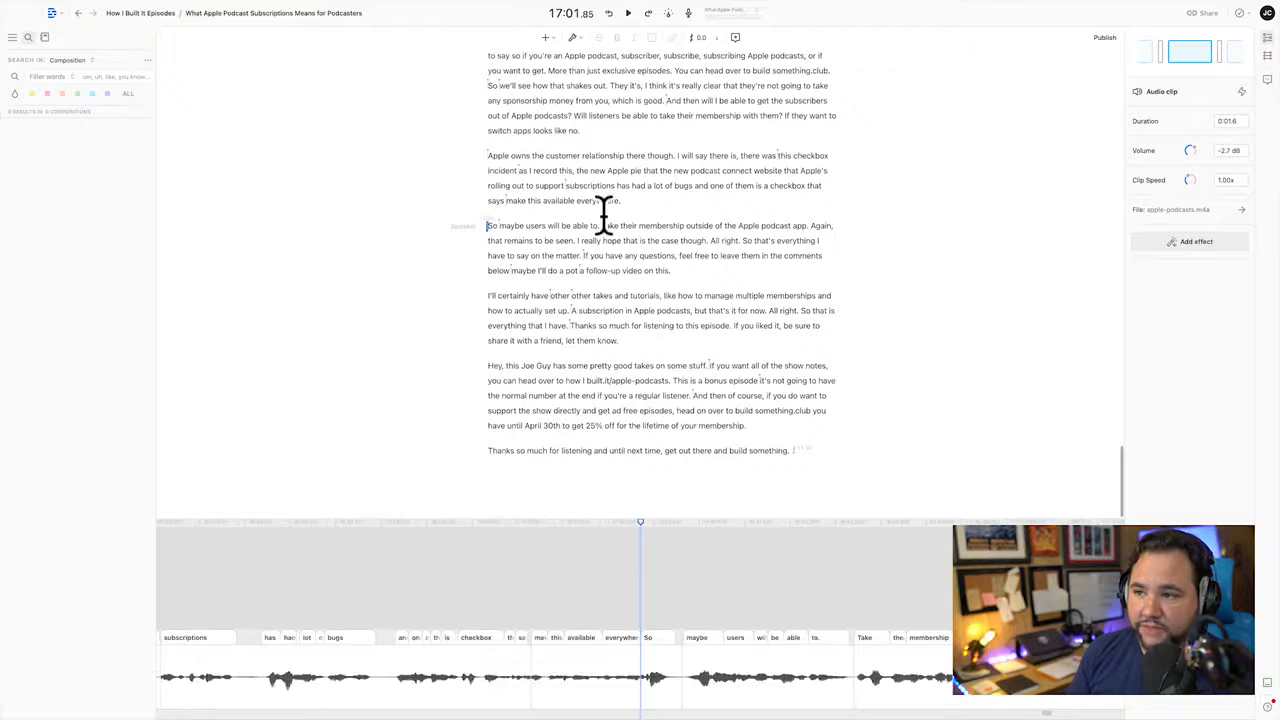
key("space")
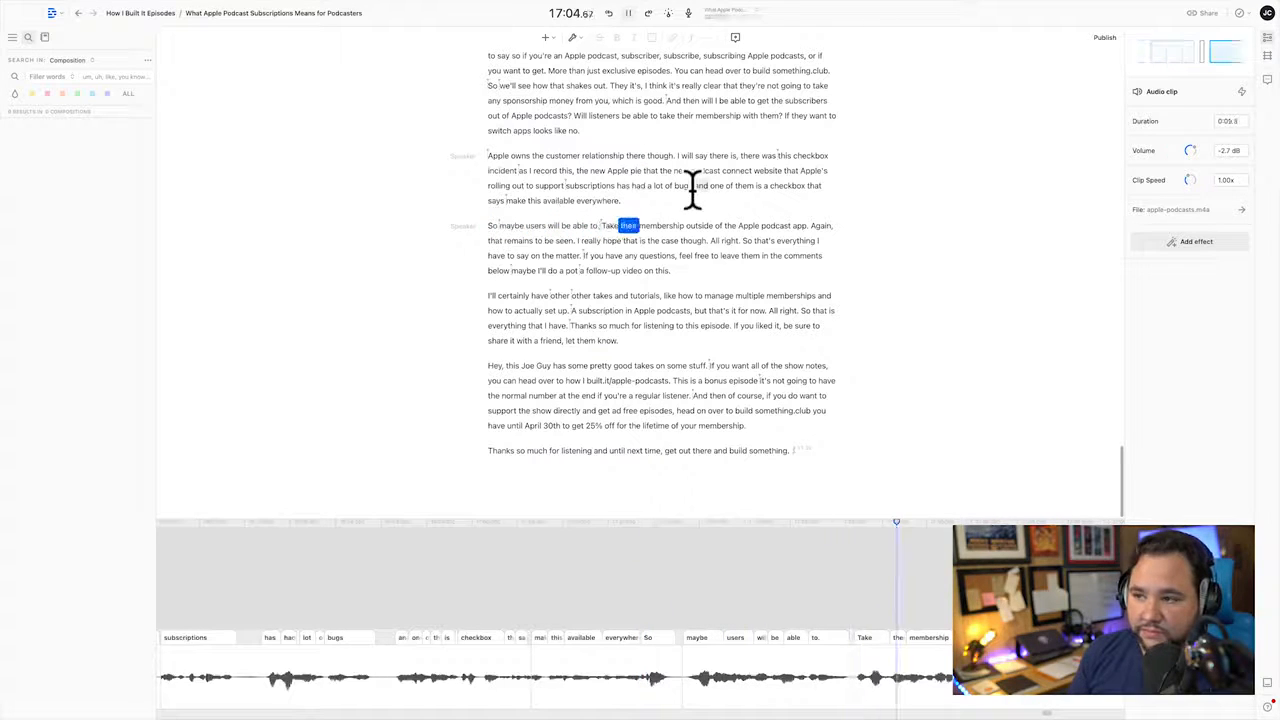
- Play the cuts after "on the matter", around "a follow-up video", and in the "I'll certainly have other" paragraph
left_click(551, 255)
key("space")
left_click(538, 270)
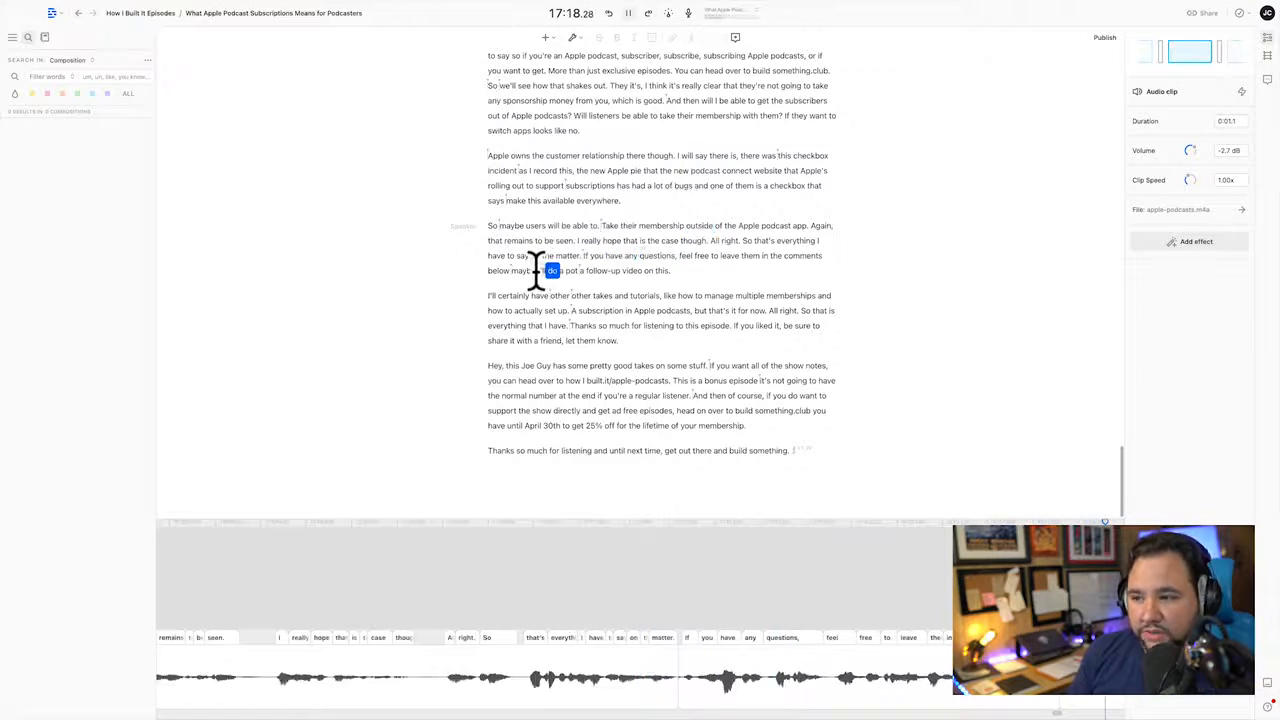
key("space")
left_click(497, 296)
left_click(559, 268)
key("space")
left_click(490, 295)
key("space")
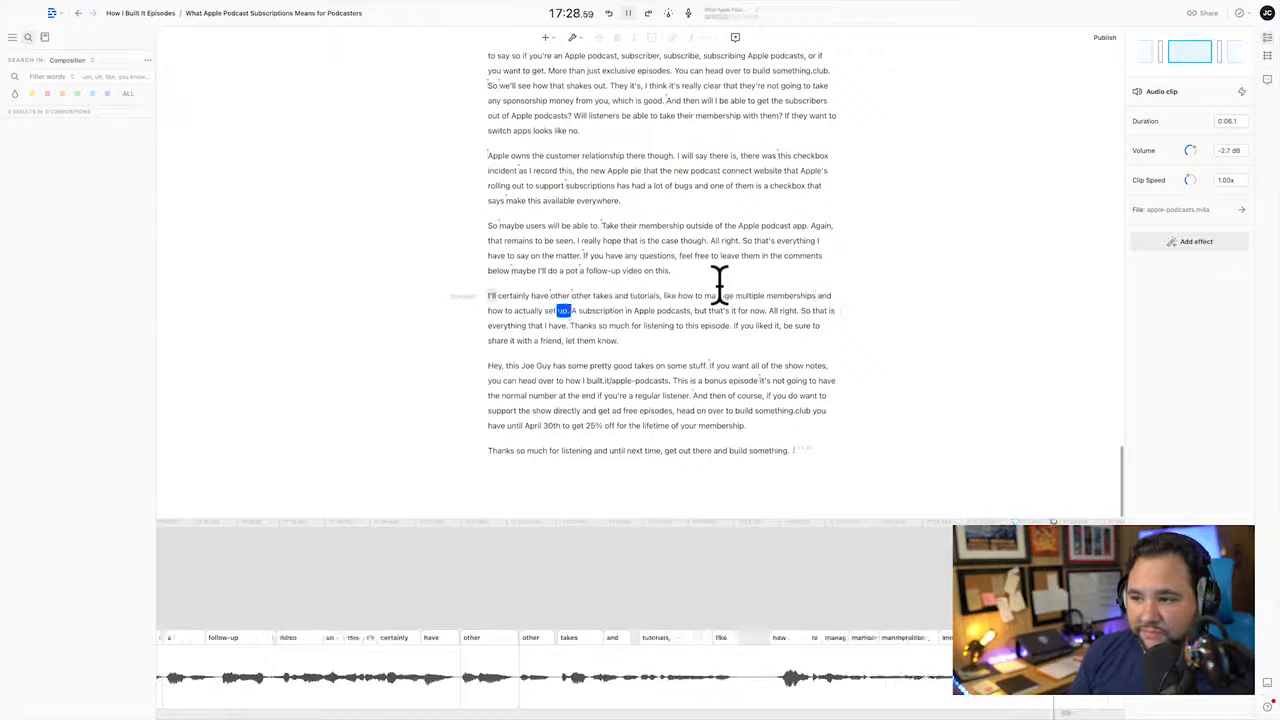
key("space")
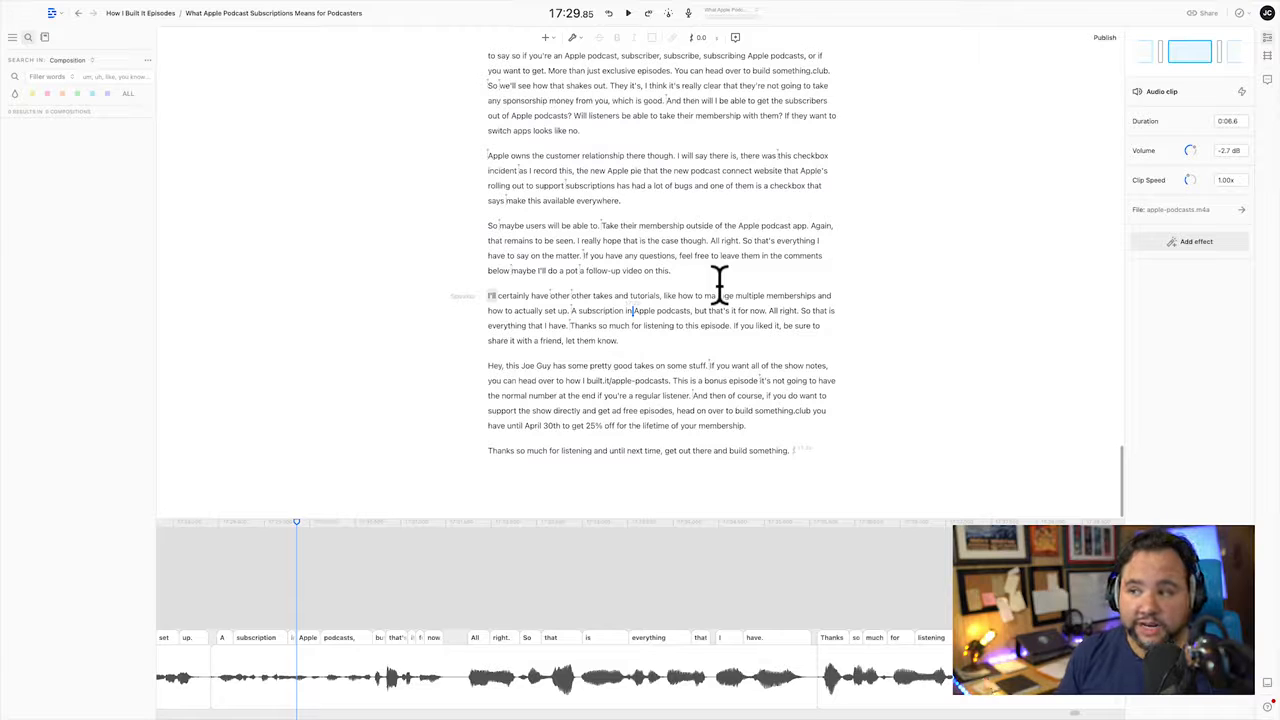
- Check which options are available at the cuts before "Take their membership" and after "So" in the "So maybe users" paragraph
right_click(603, 222)
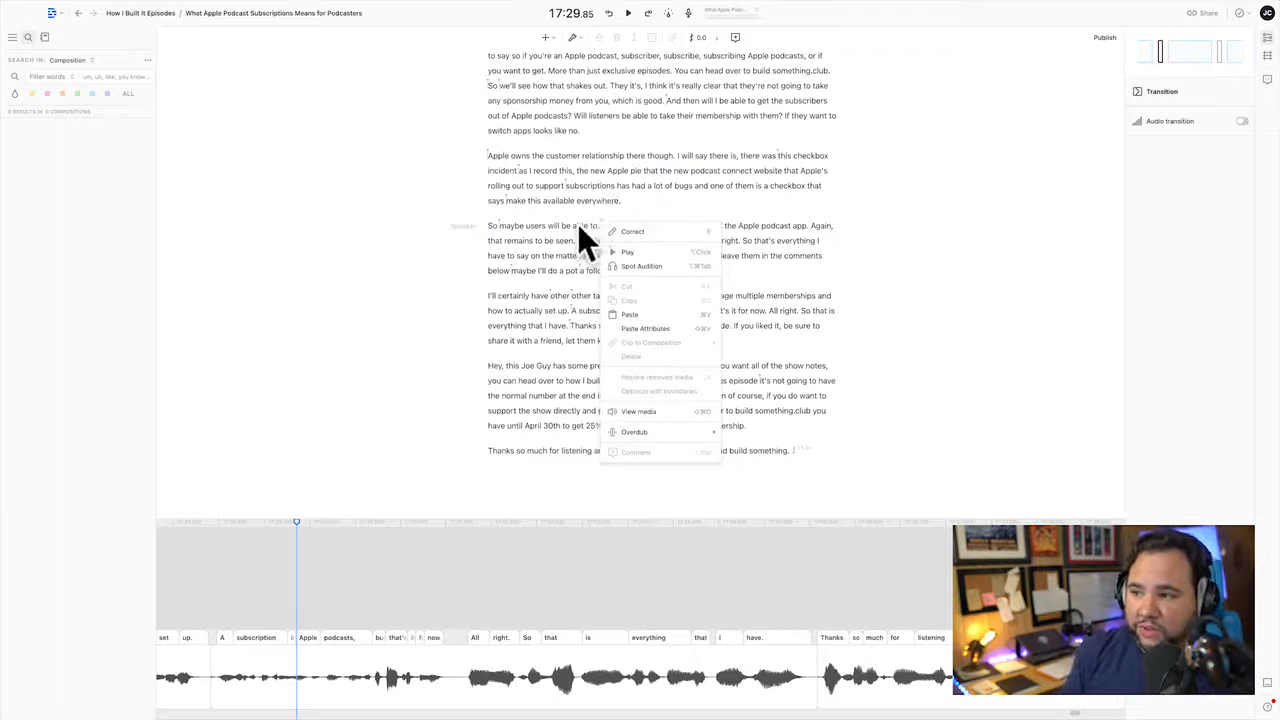
key("Escape")
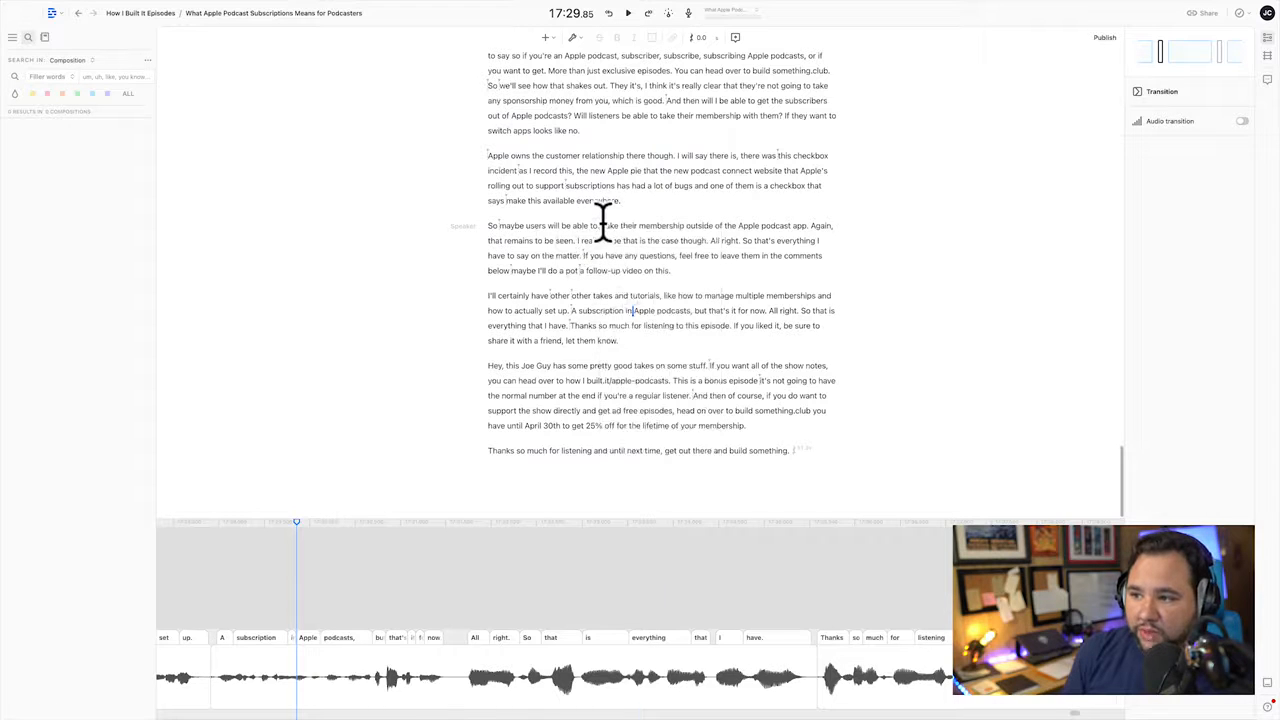
left_click(603, 222)
right_click(602, 221)
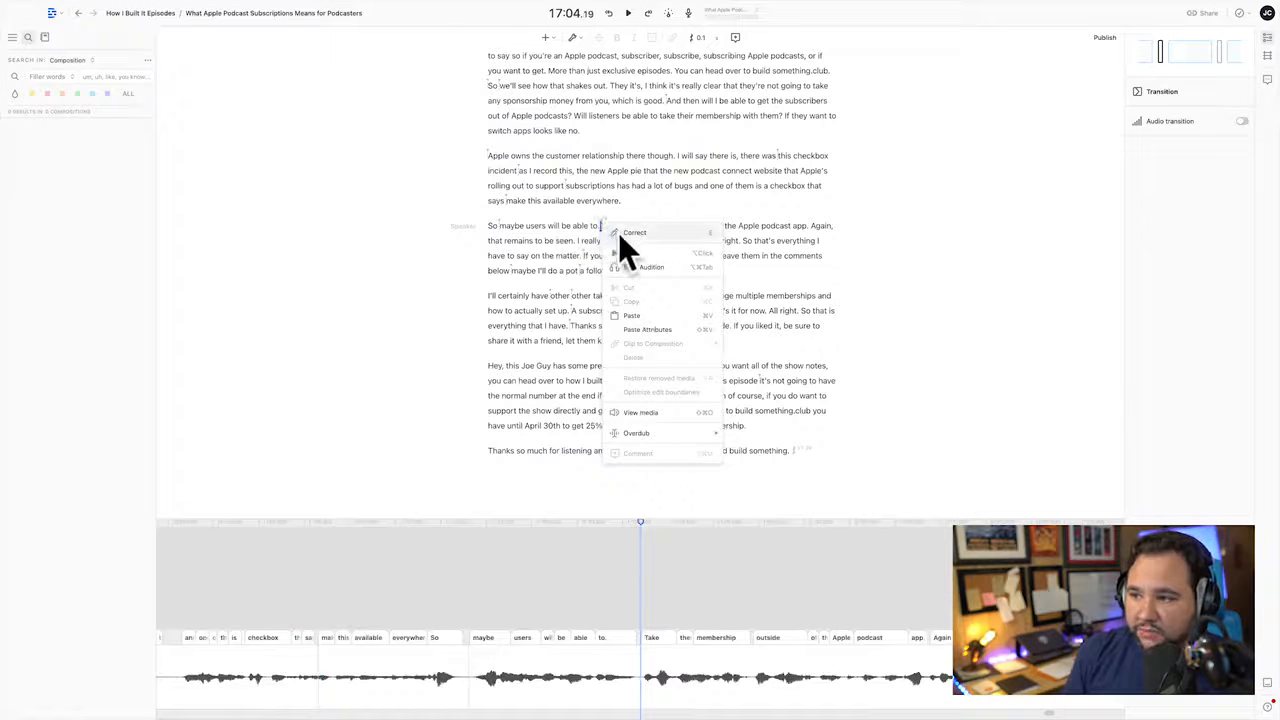
left_click(495, 320)
left_click(499, 222)
right_click(499, 222)
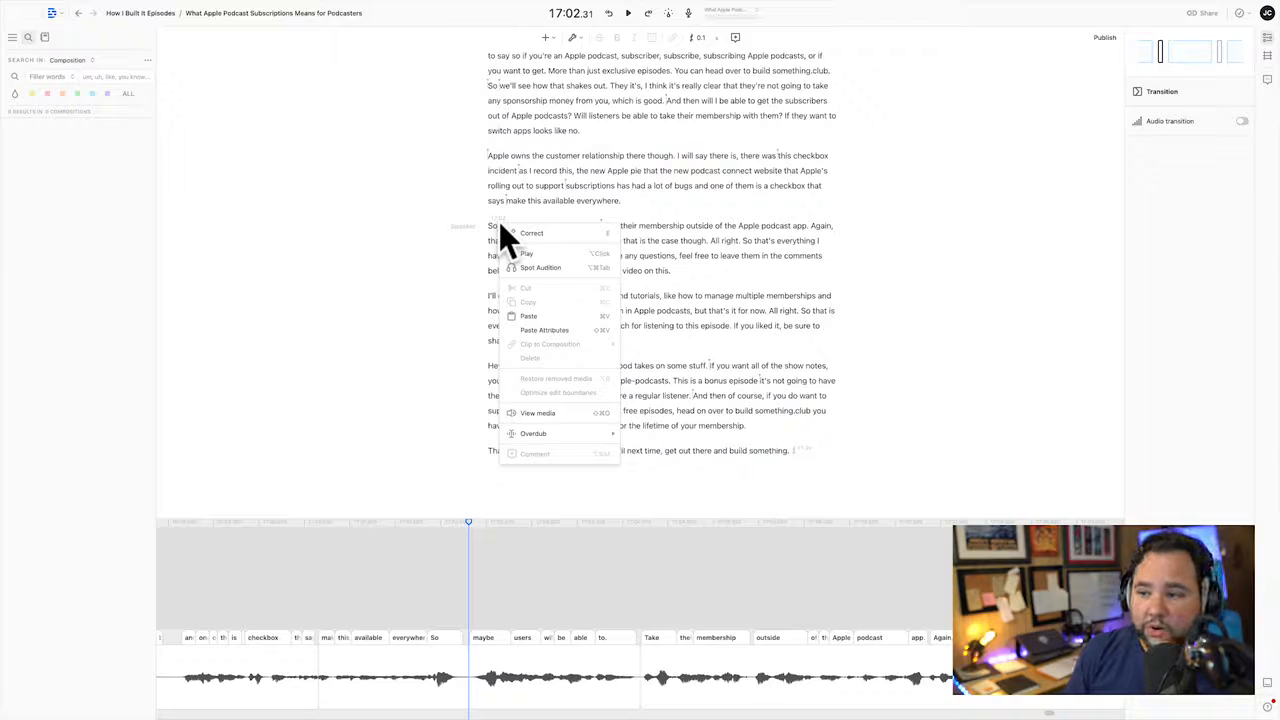
left_click(397, 345)
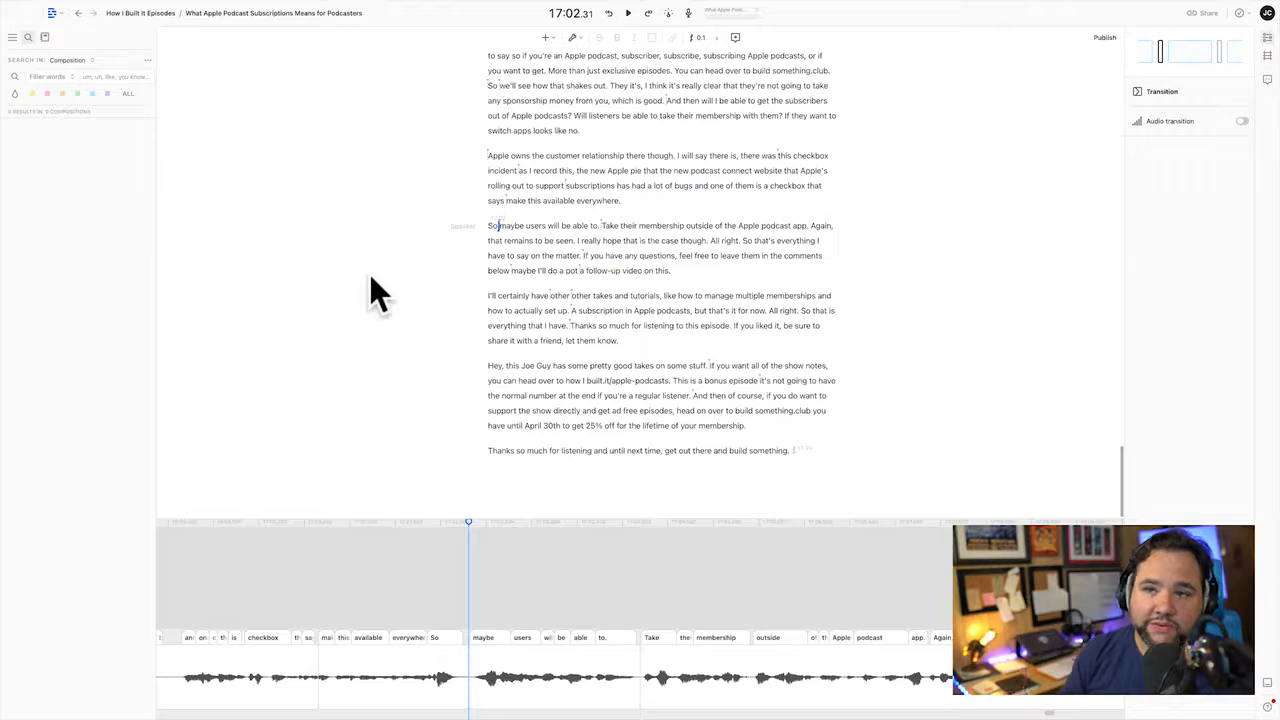
- Exclude "I suppose" from the filler word filter and review the other words in its list
left_click(110, 77)
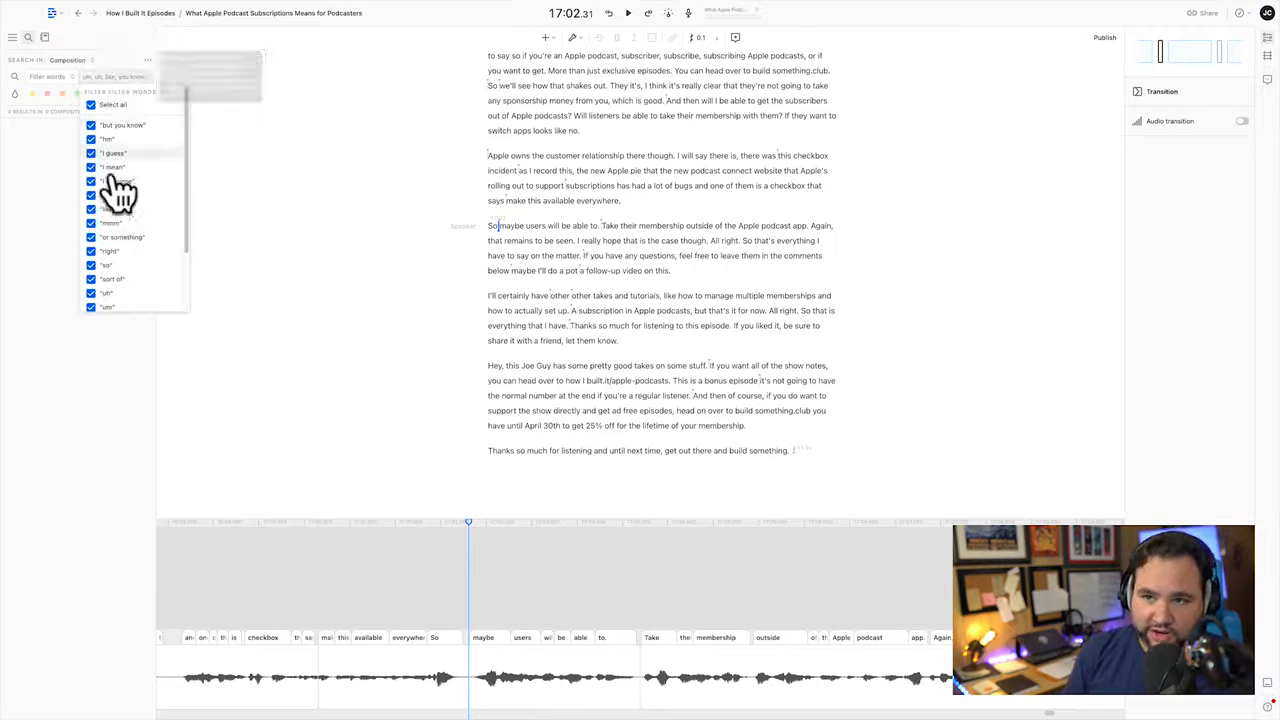
scroll(114, 222, "down", 2)
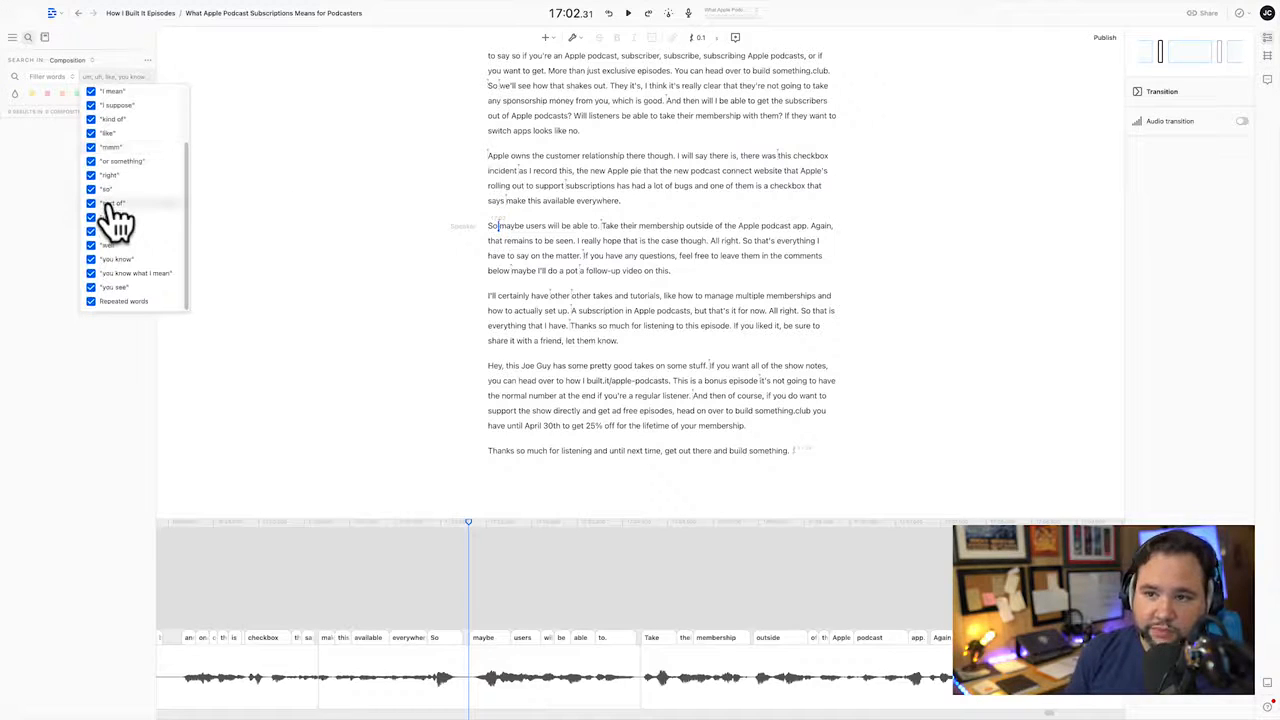
scroll(114, 222, "up", 3)
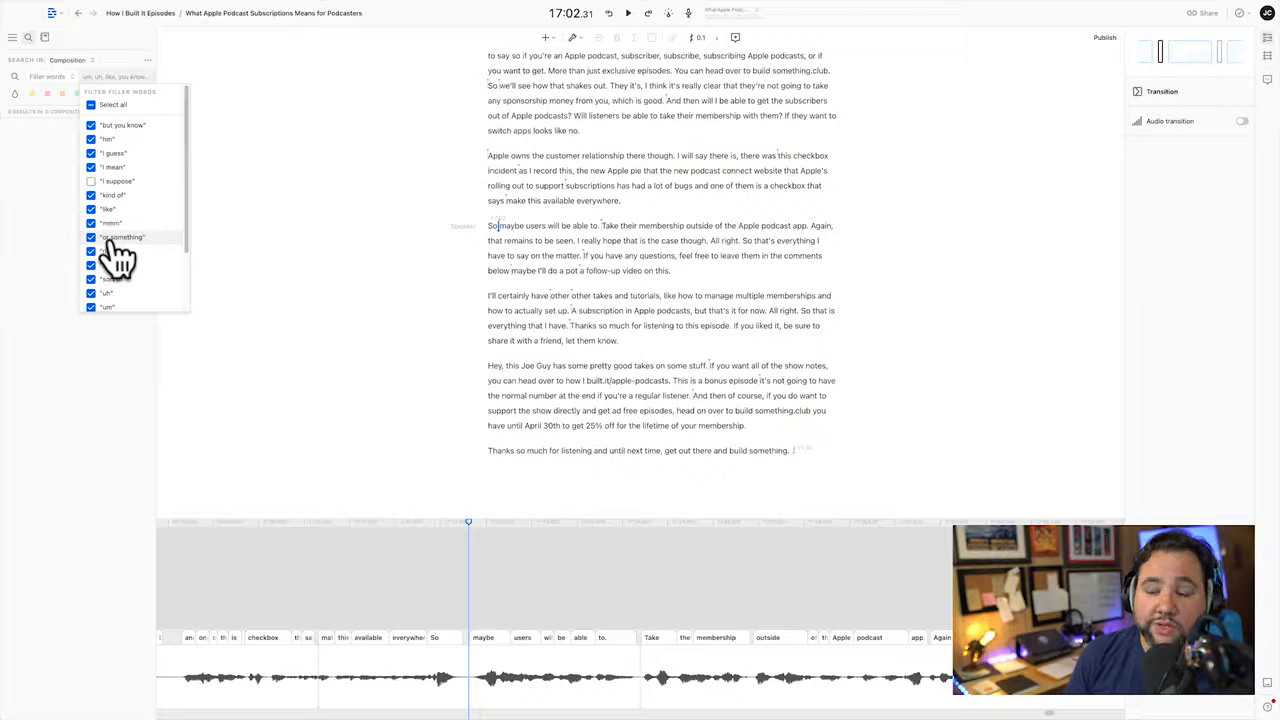
scroll(118, 258, "down", 4)
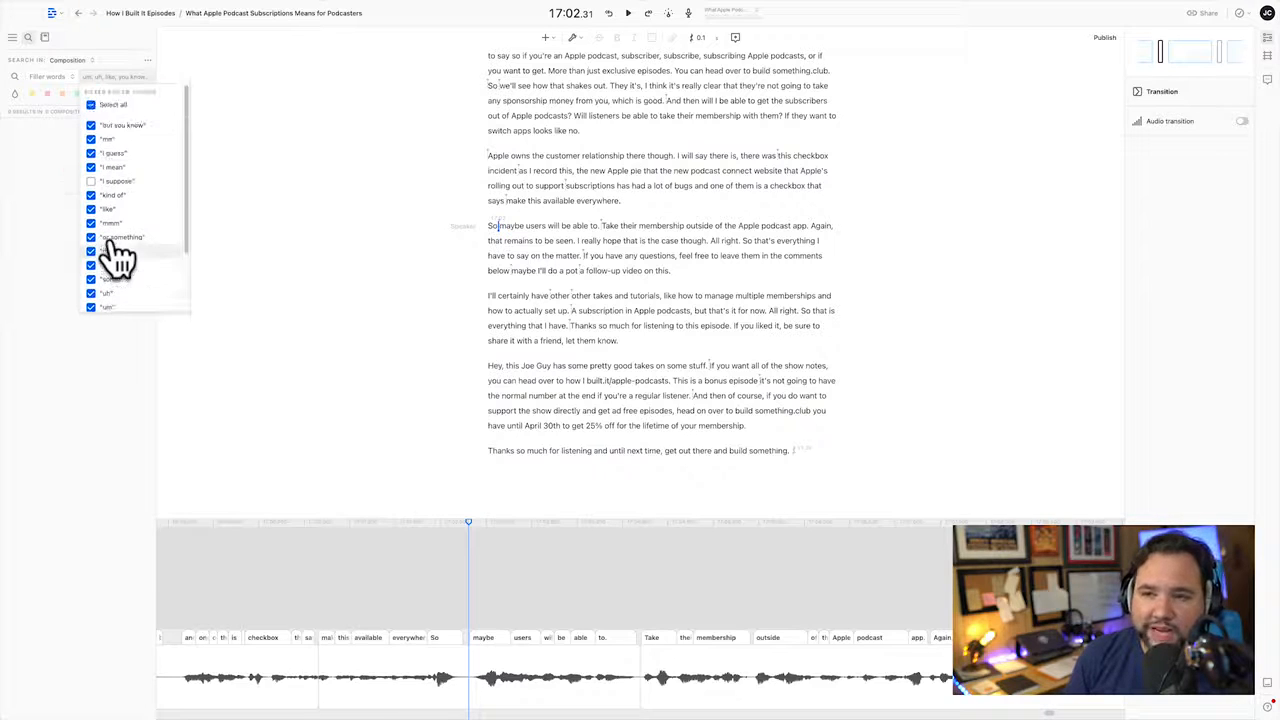
scroll(110, 160, "up", 4)
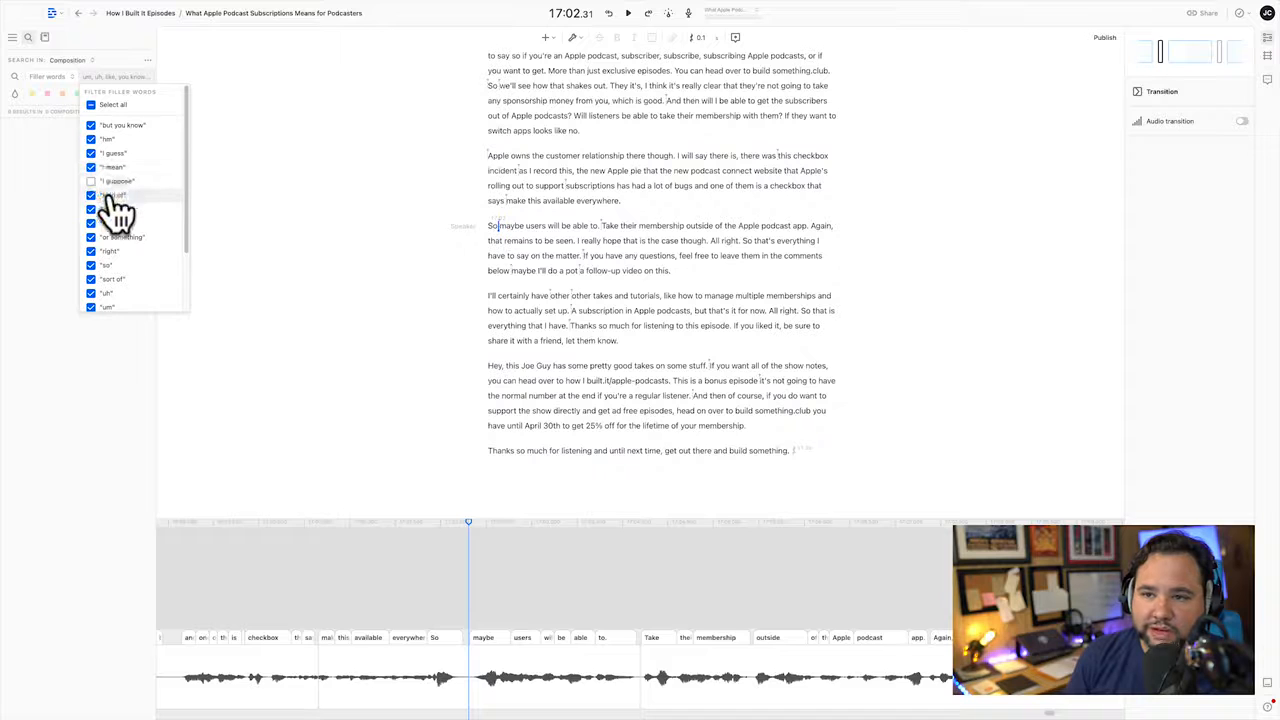
scroll(117, 205, "down", 4)
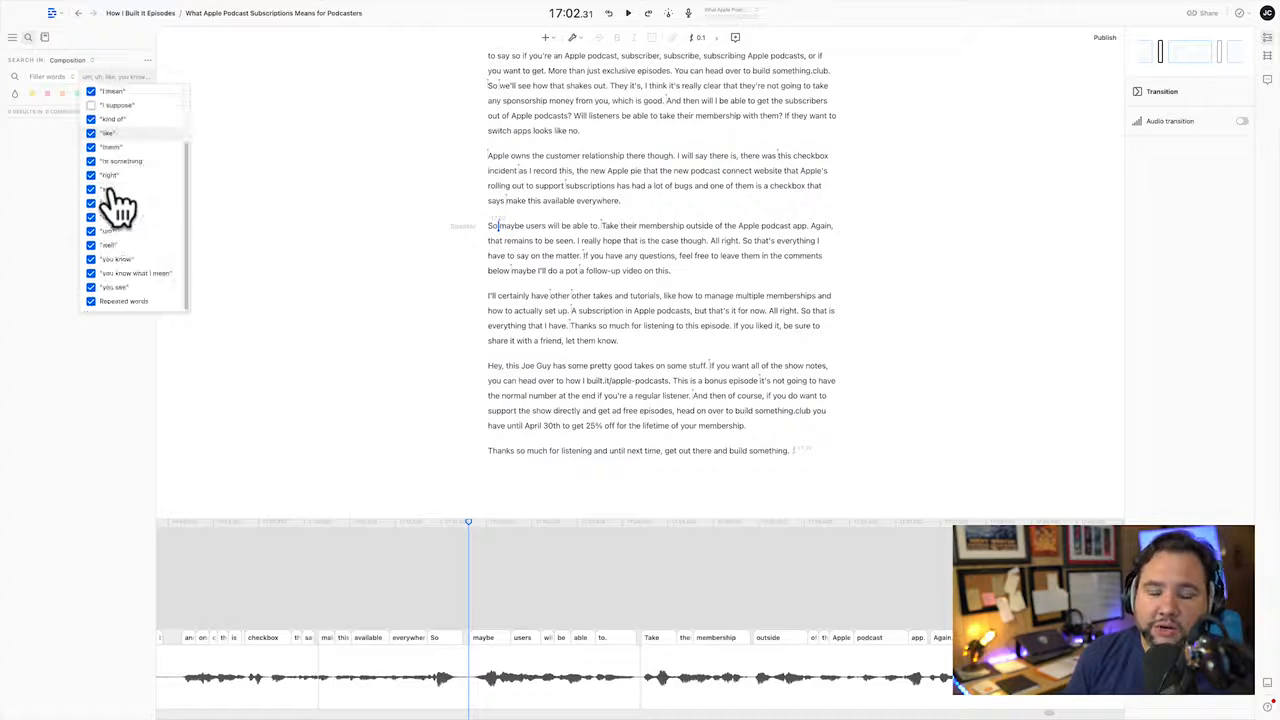
left_click(60, 200)
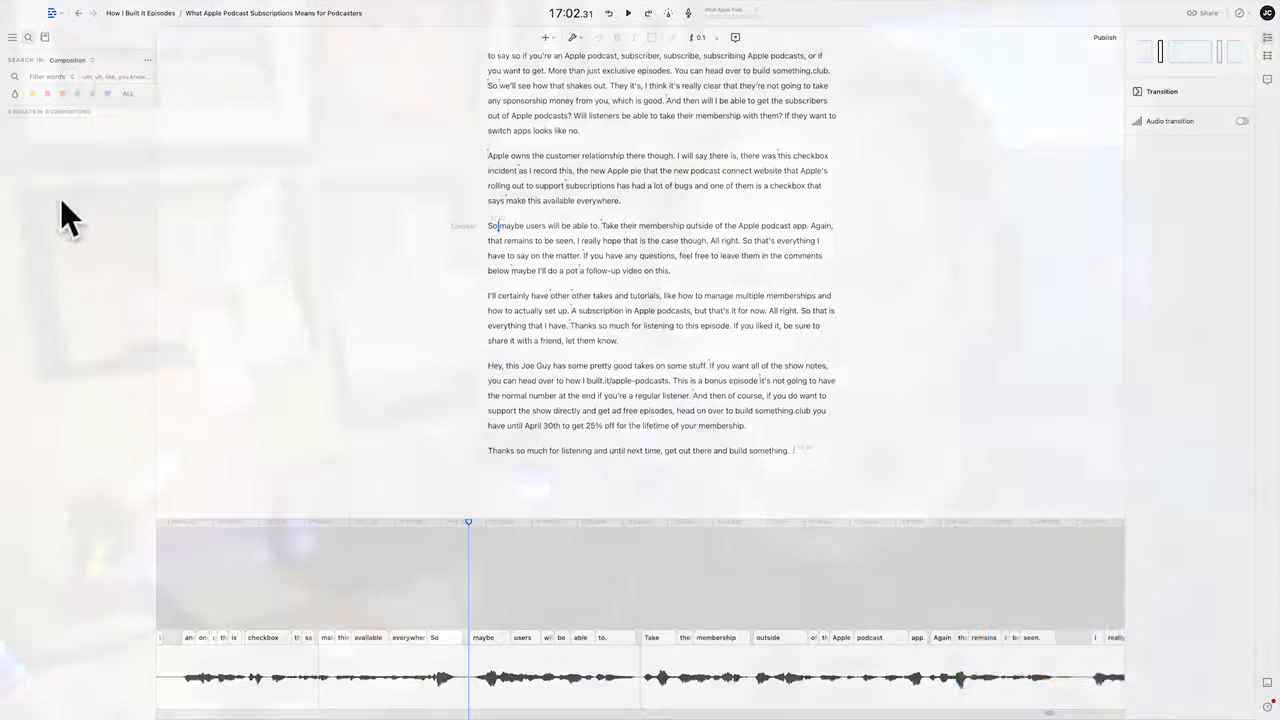